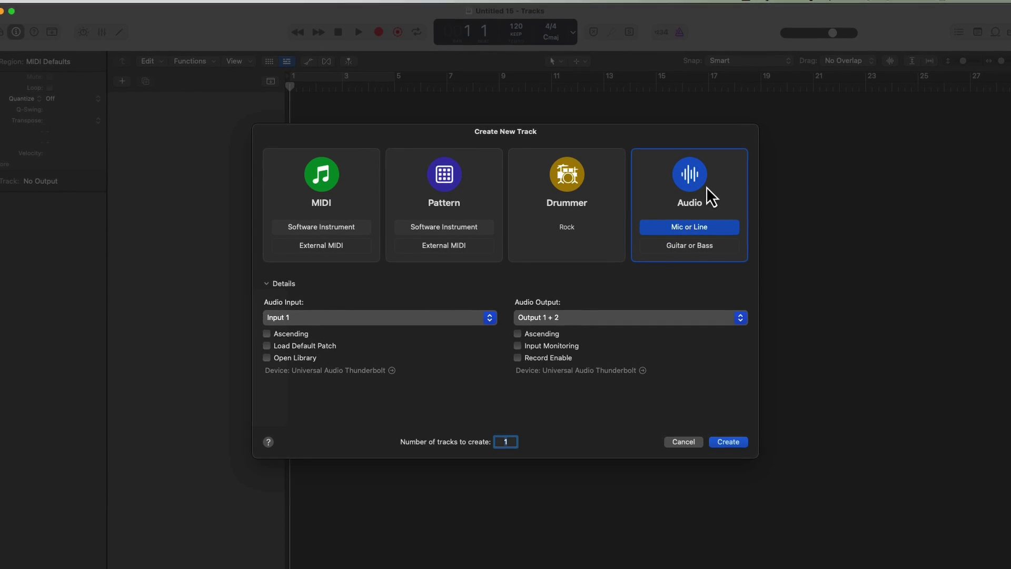
Create the Inst 1 software instrument track, hide the Library, and collapse the Region inspector section.
left_click(334, 184)
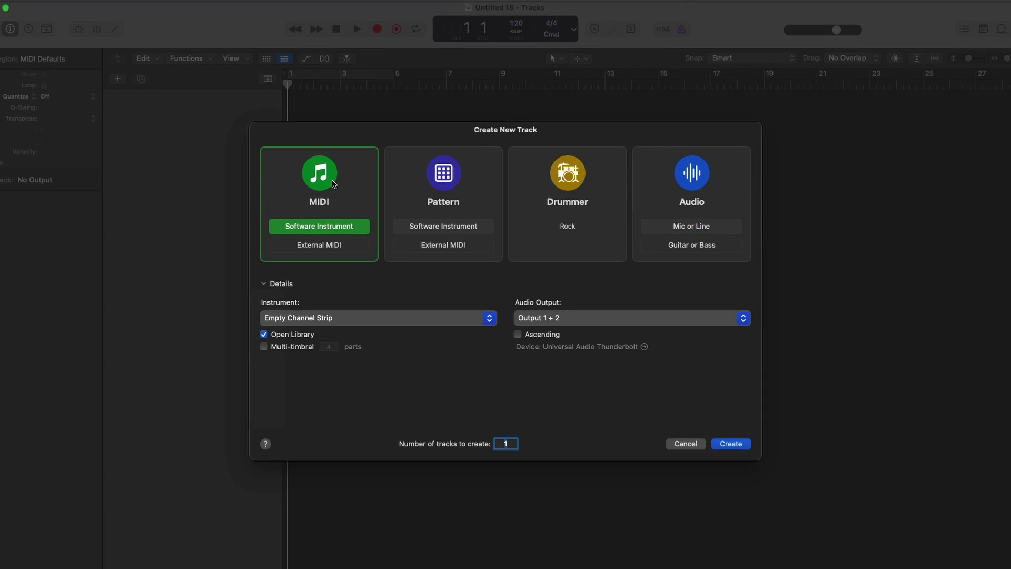
key("Return")
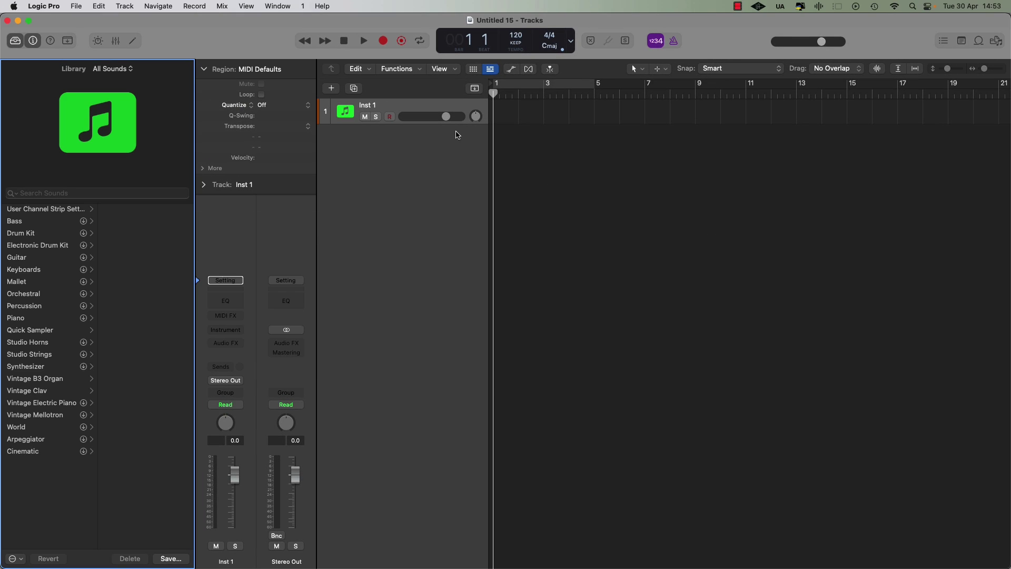
key("y")
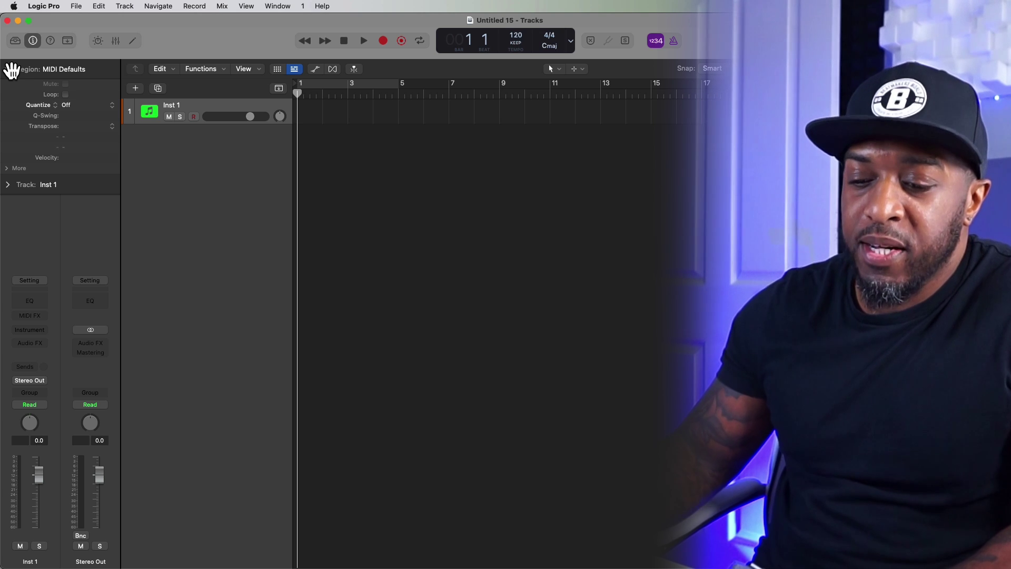
key("i")
key("i")
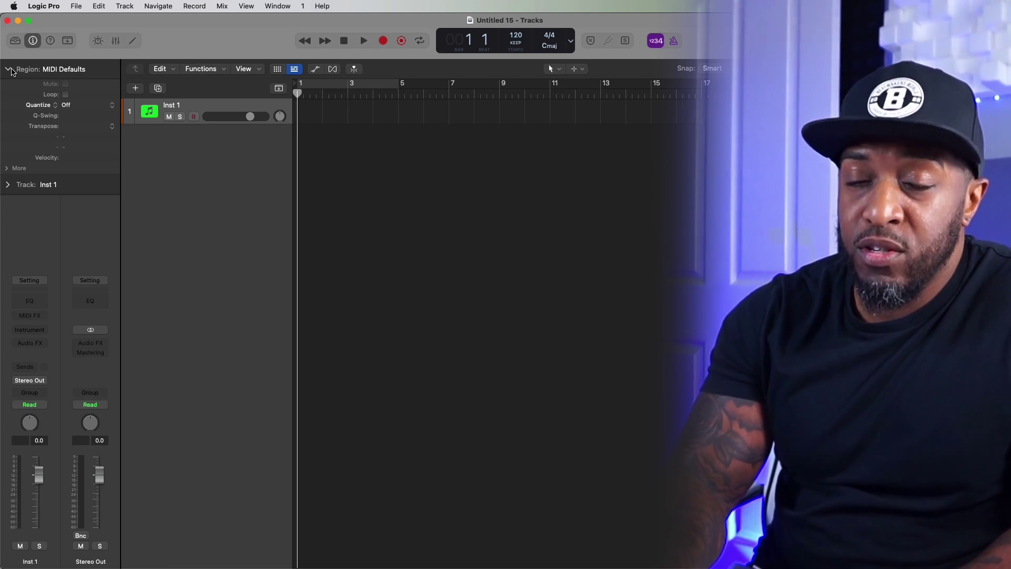
key("i")
key("i")
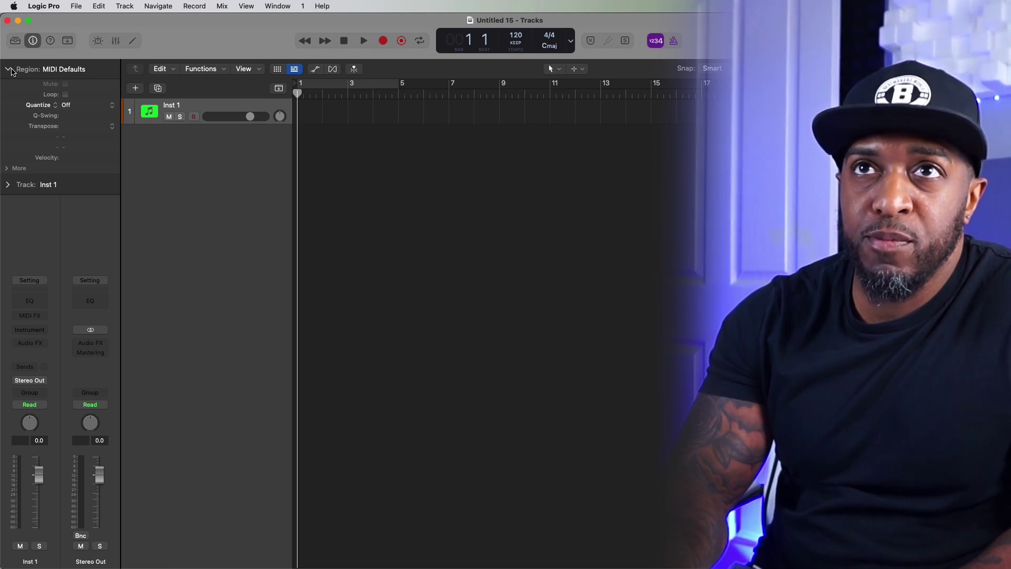
left_click(8, 69)
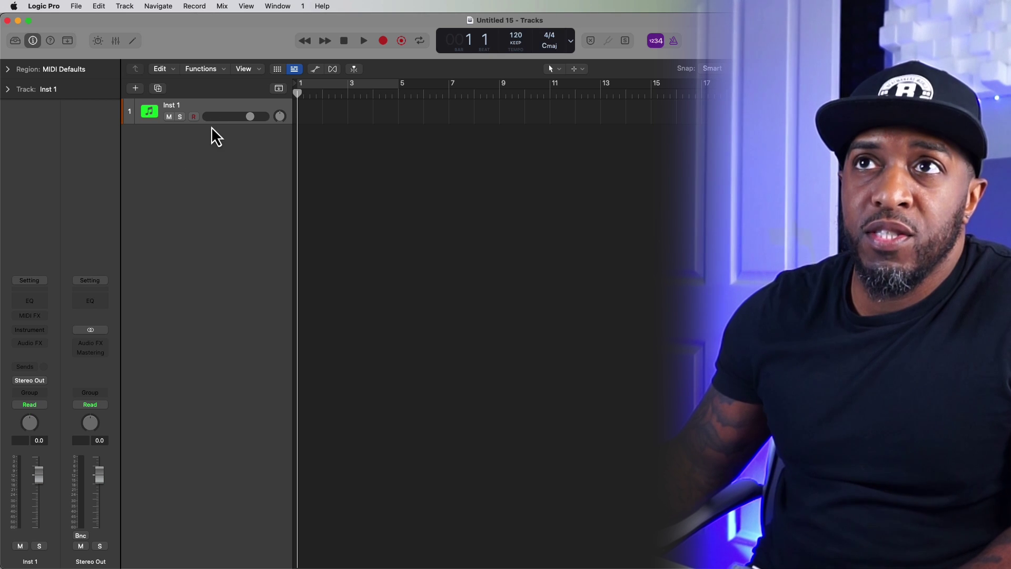
Enlarge the Inst 1 track header and bring up its Instrument slot plug-in list.
left_click_drag(212, 124, 224, 226)
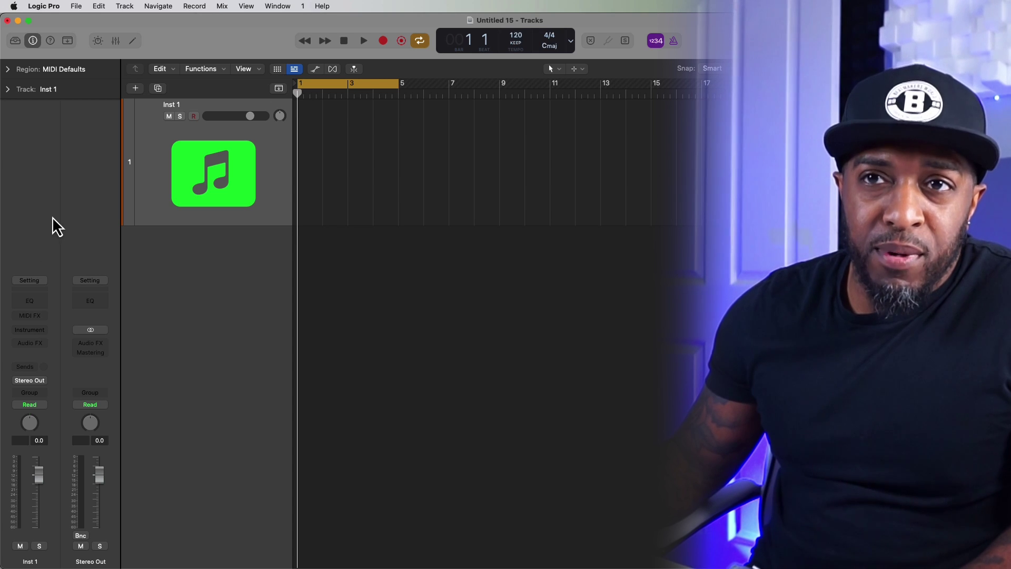
left_click(40, 332)
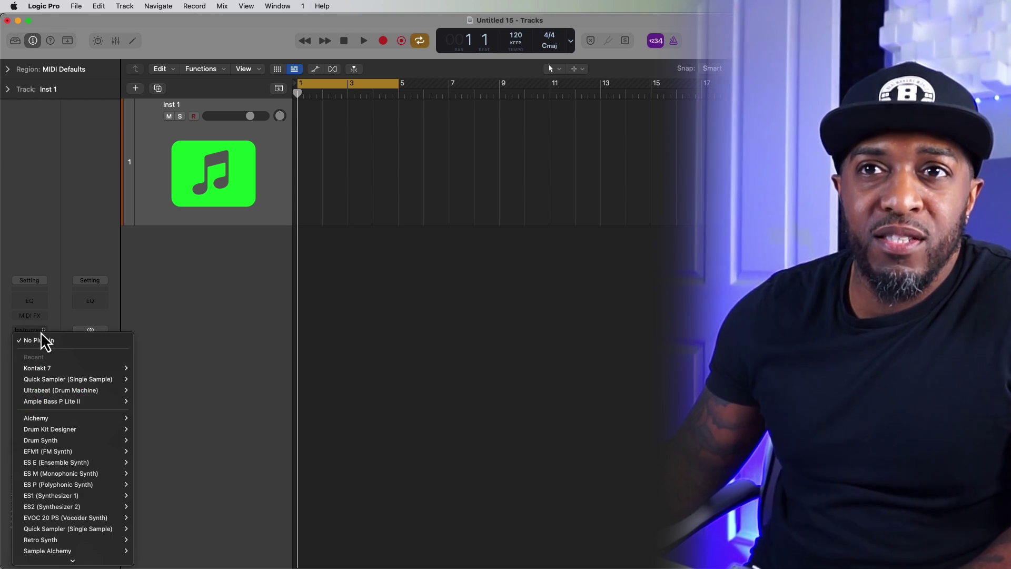
scroll(57, 333, "down", 2)
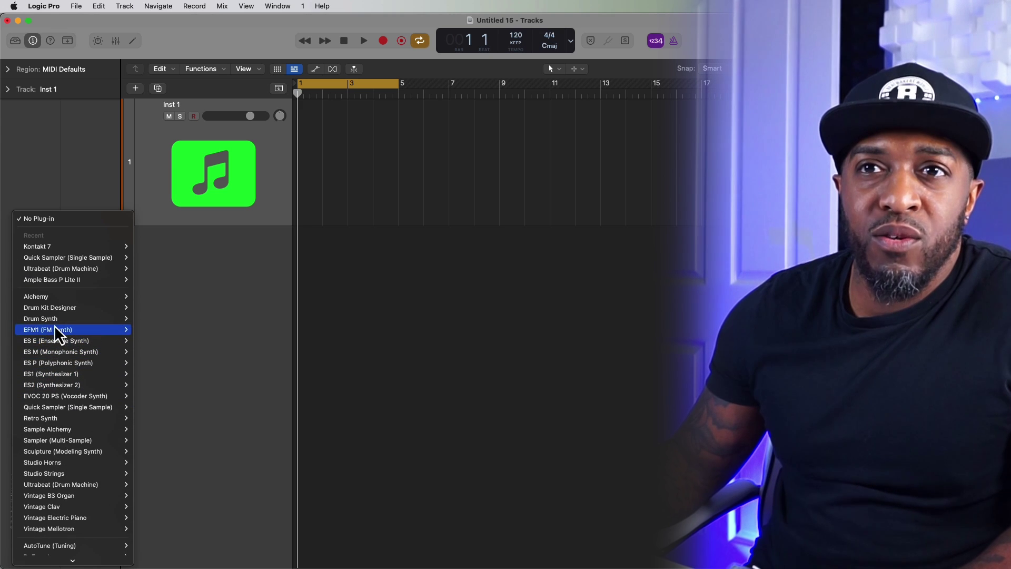
scroll(53, 321, "down", 10)
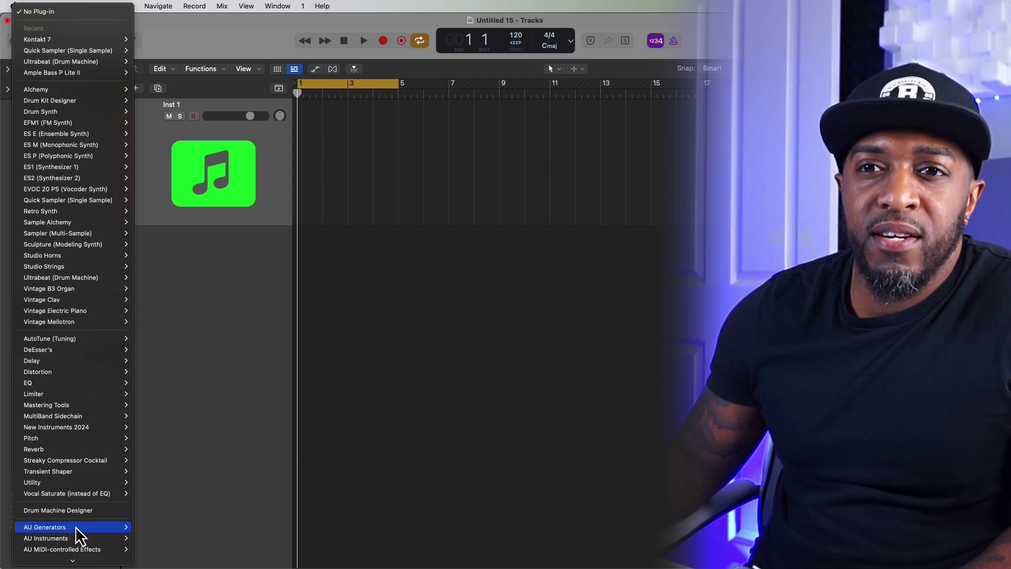
mouse_move(68, 539)
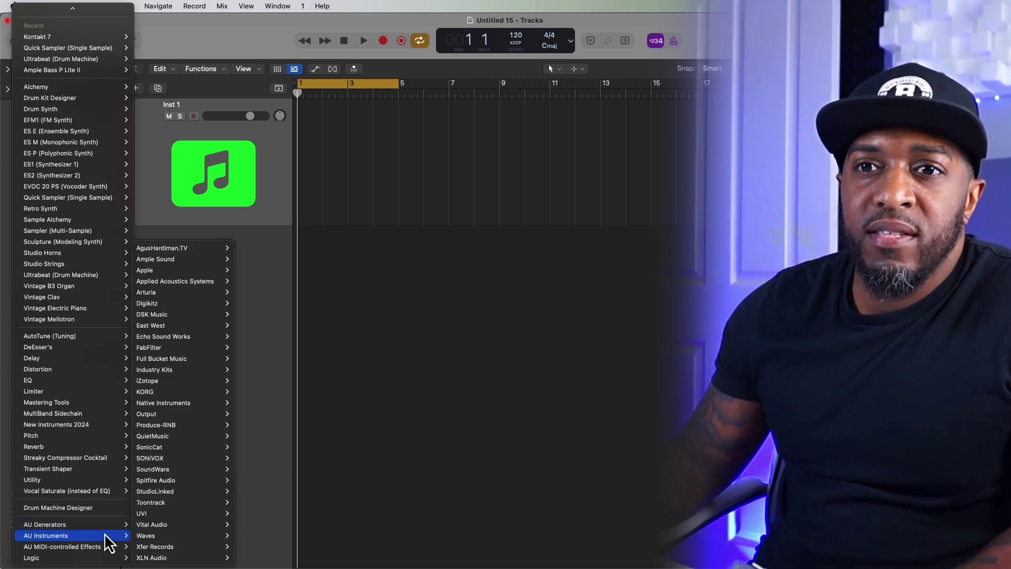
left_click(203, 357)
left_click(73, 321)
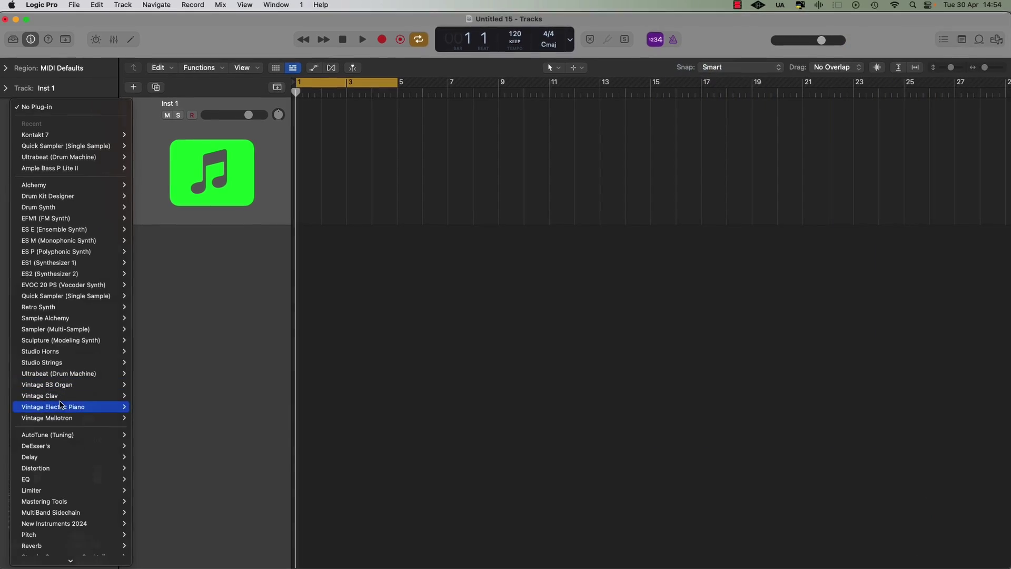
Load Vintage Electric Piano on Inst 1 and play it briefly to audition the sound.
left_click(61, 406)
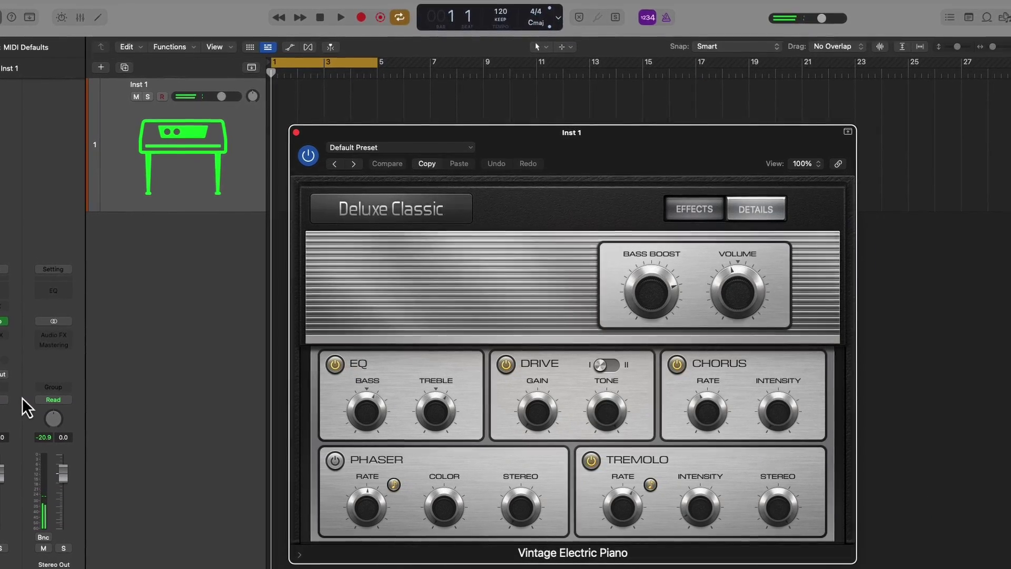
key("space")
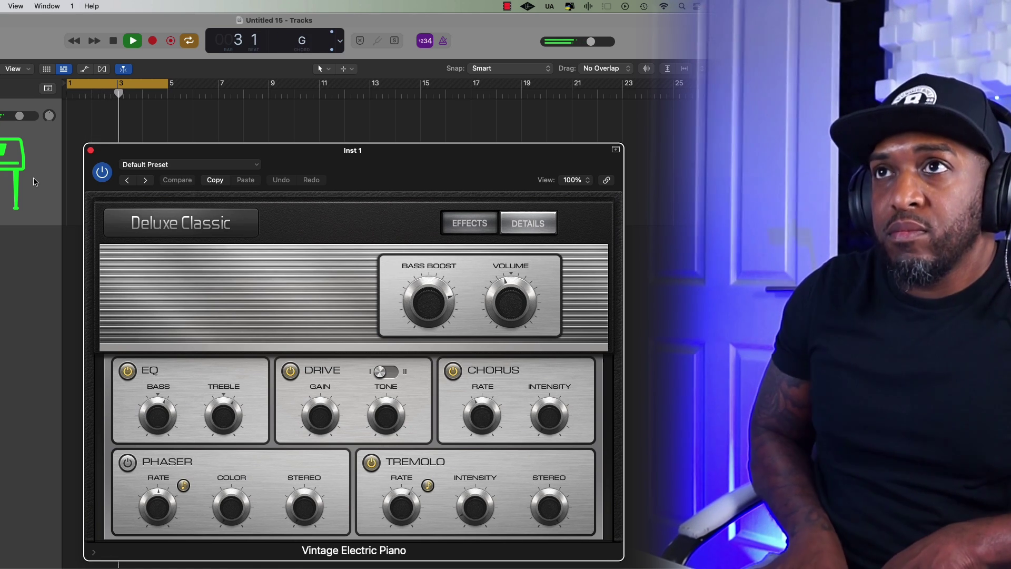
key("space")
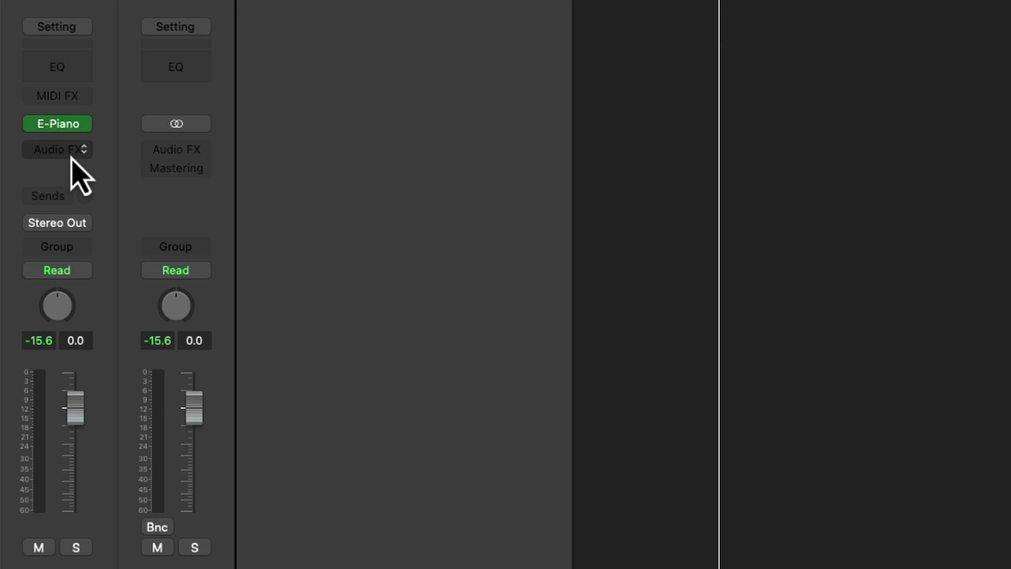
Insert Channel EQ on Inst 1, remove it with No Plug-in, then browse the audio effect categories.
left_click(71, 154)
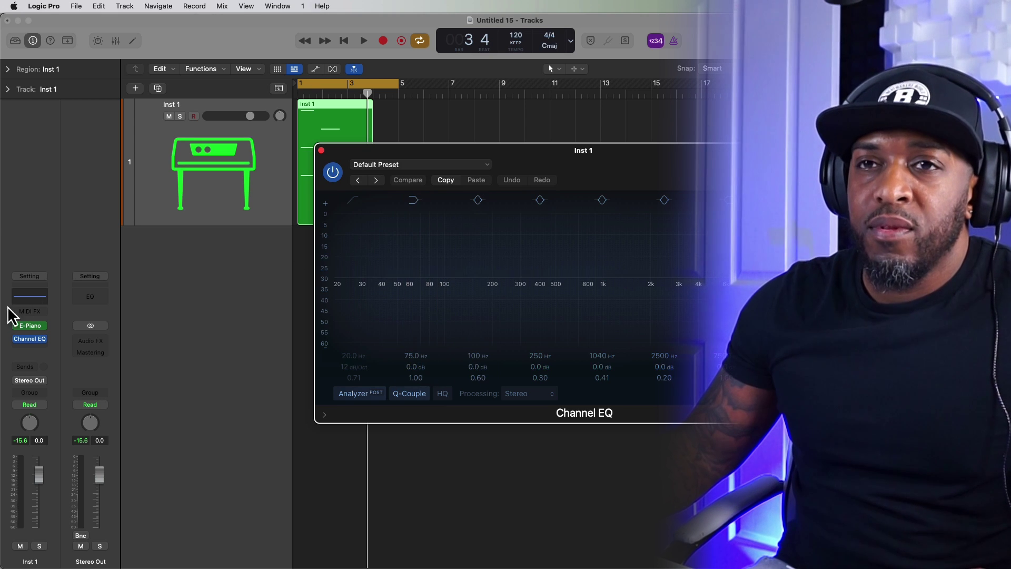
left_click(44, 339)
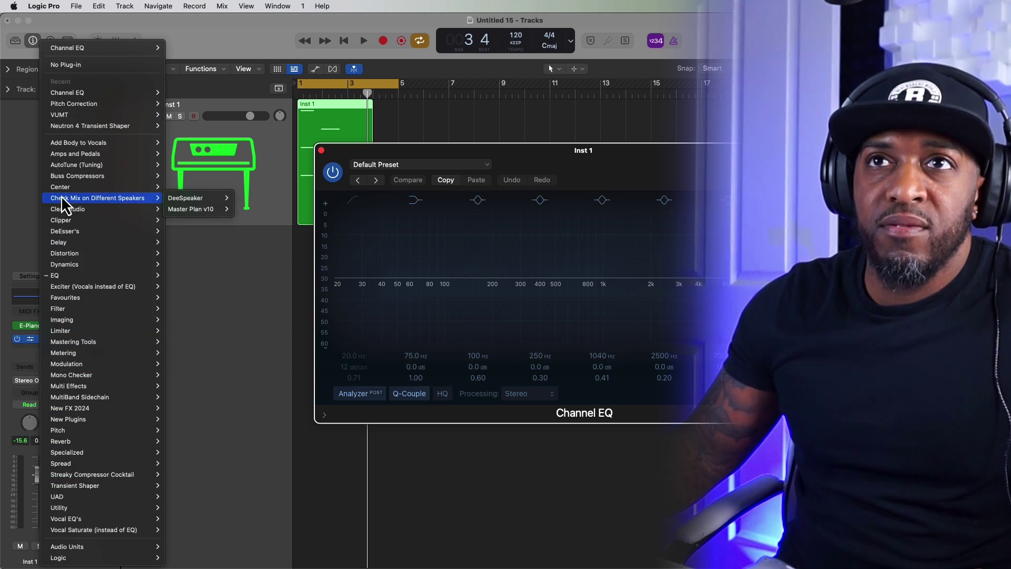
left_click(225, 347)
left_click(43, 355)
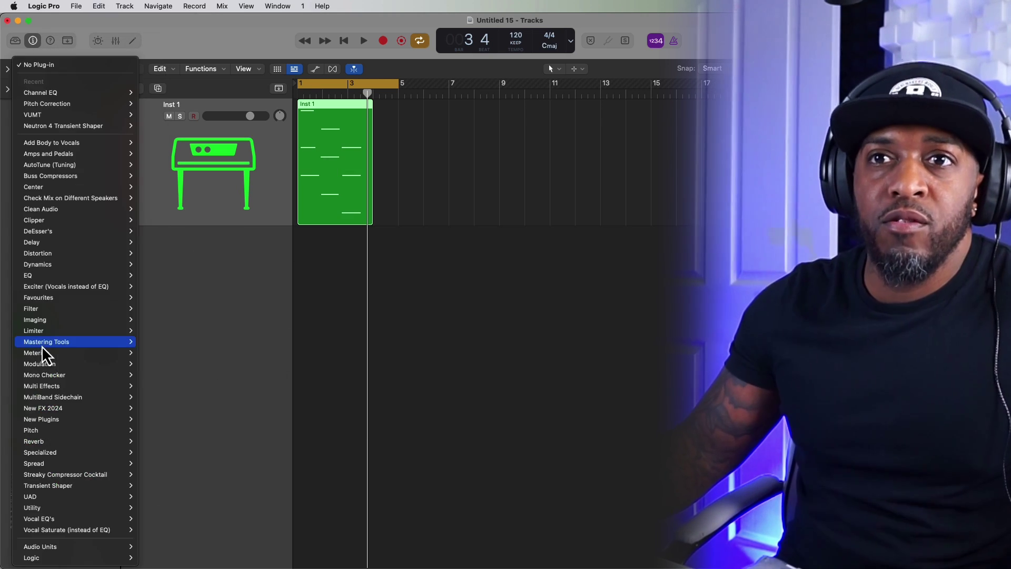
mouse_move(37, 276)
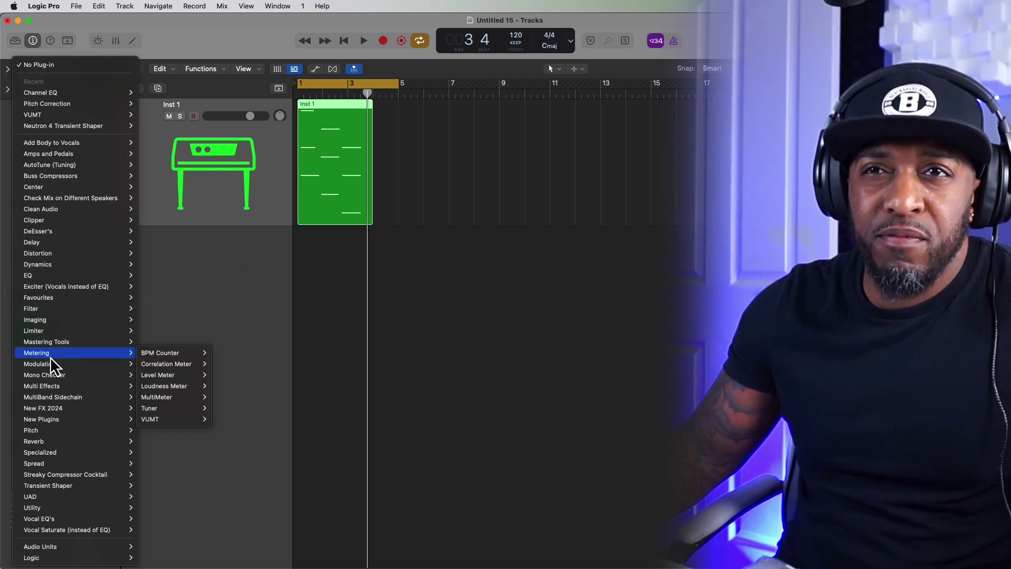
mouse_move(62, 344)
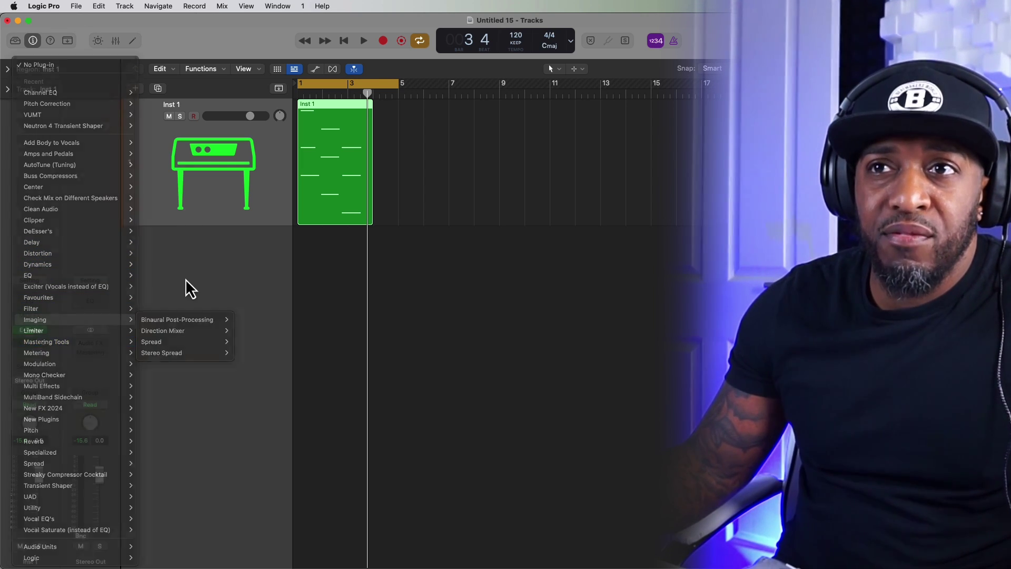
Create a new plug-in category folder named 'YouTube Plugins' in the Plug-In Manager.
left_click(121, 81)
left_click(45, 7)
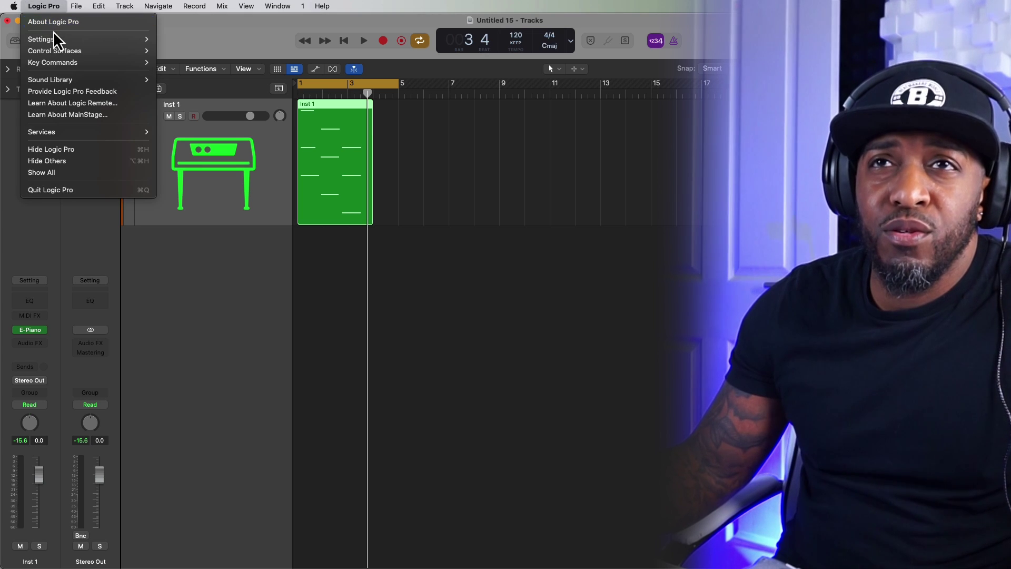
mouse_move(50, 40)
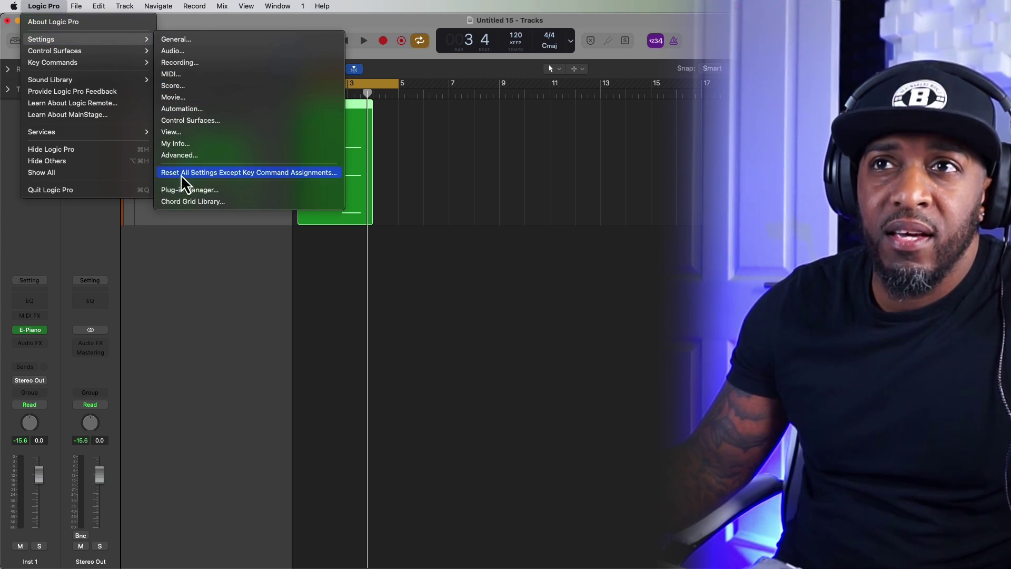
left_click(169, 190)
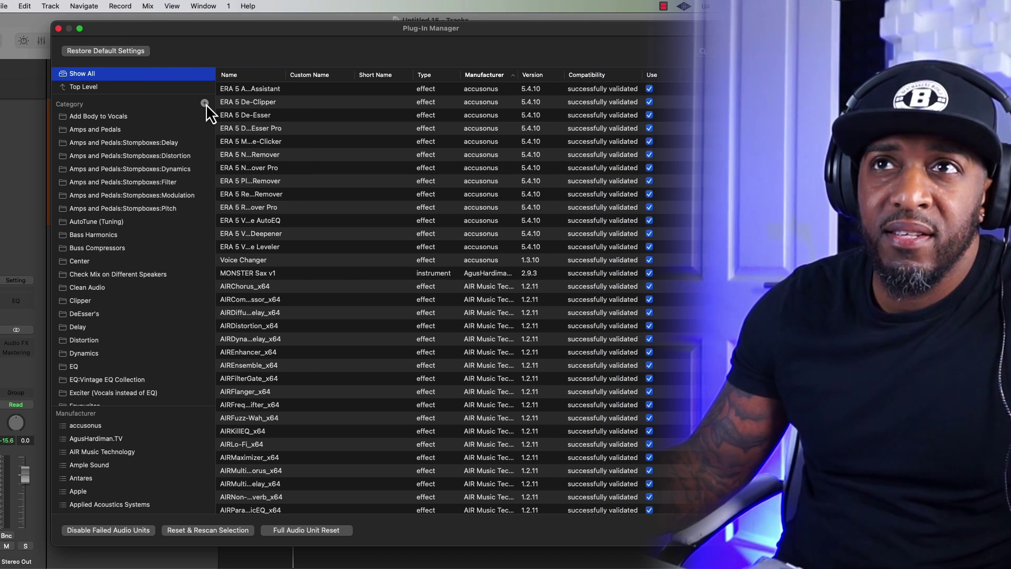
left_click(205, 103)
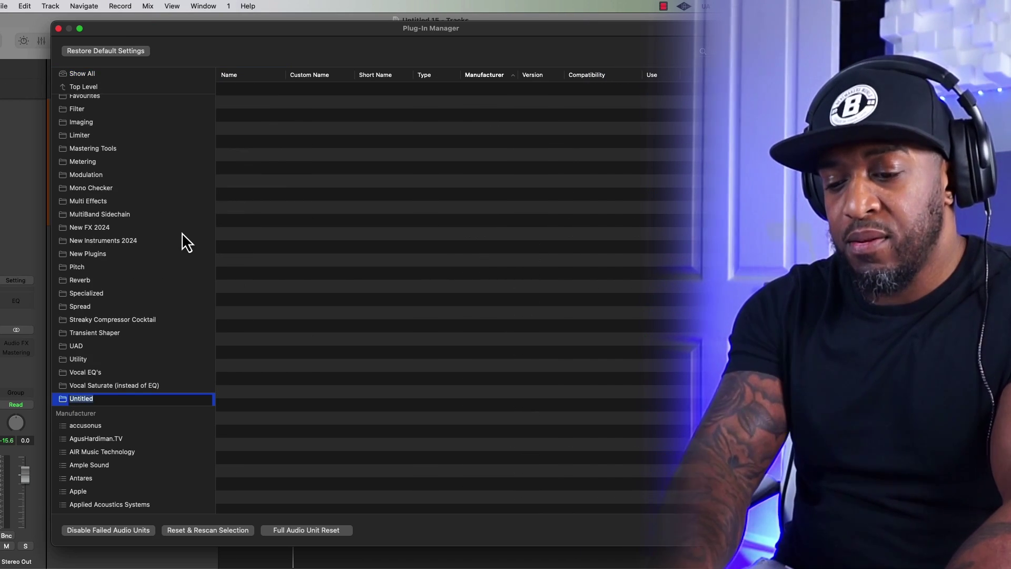
type("YouTube Plugin")
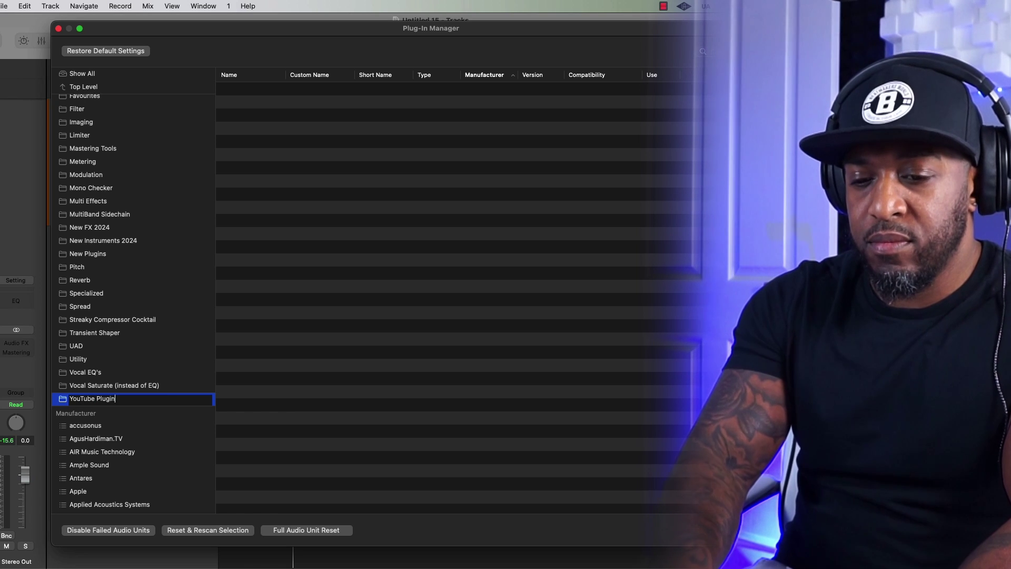
type("s")
key("Return")
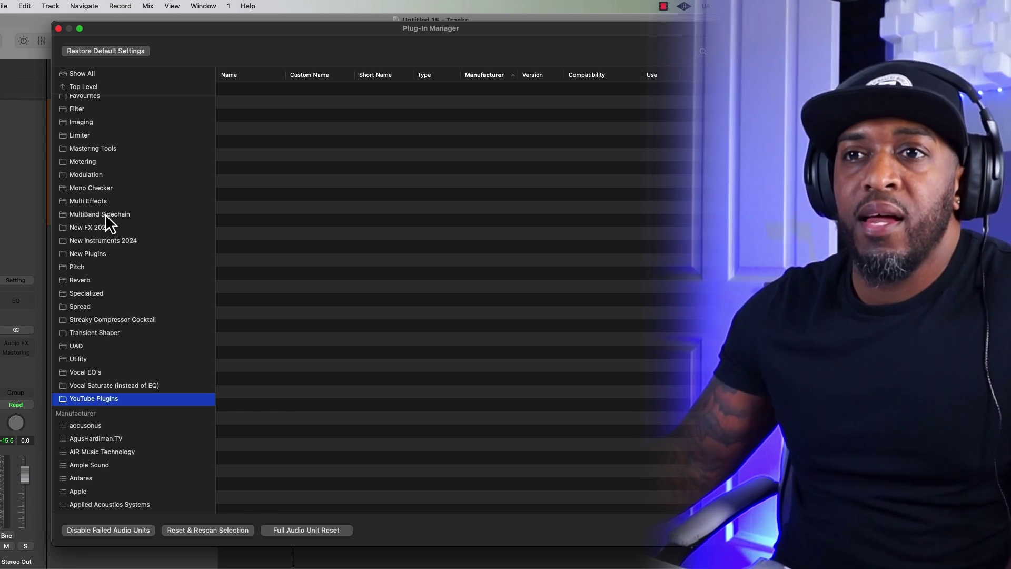
List all installed plug-ins and drag DSR into the YouTube Plugins category.
scroll(117, 175, "up", 10)
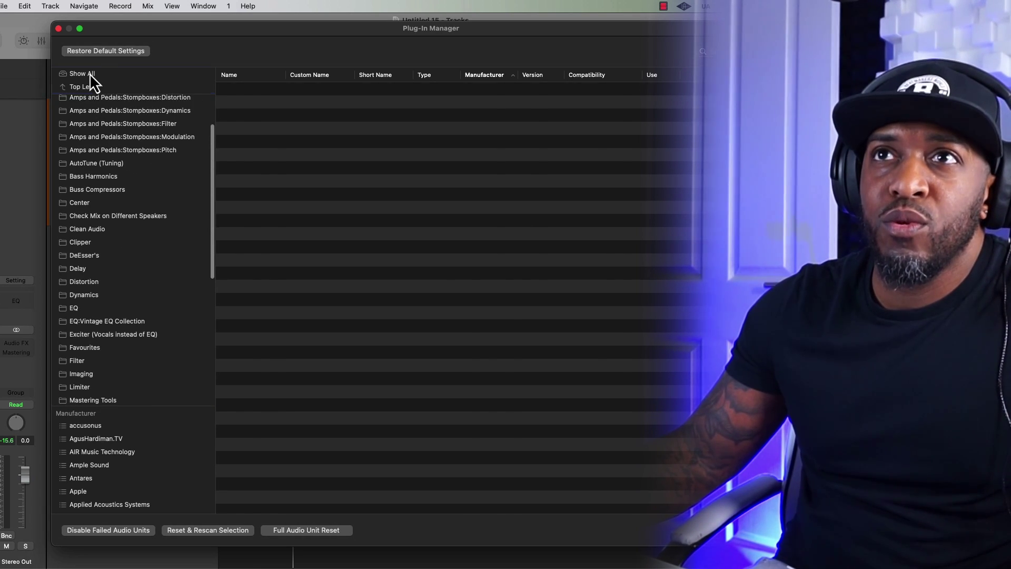
left_click(90, 74)
scroll(318, 229, "down", 20)
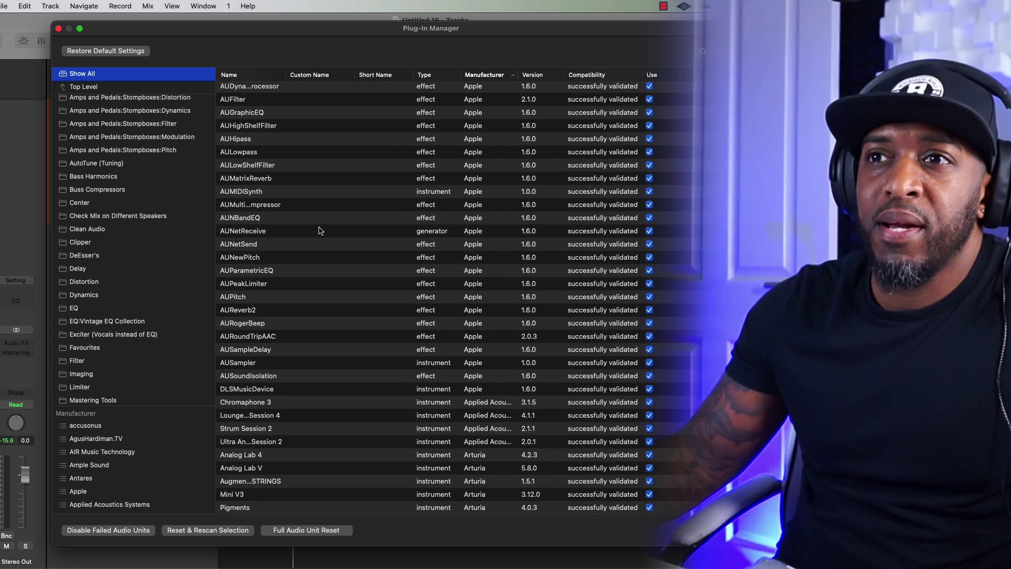
scroll(319, 231, "down", 15)
scroll(139, 253, "down", 8)
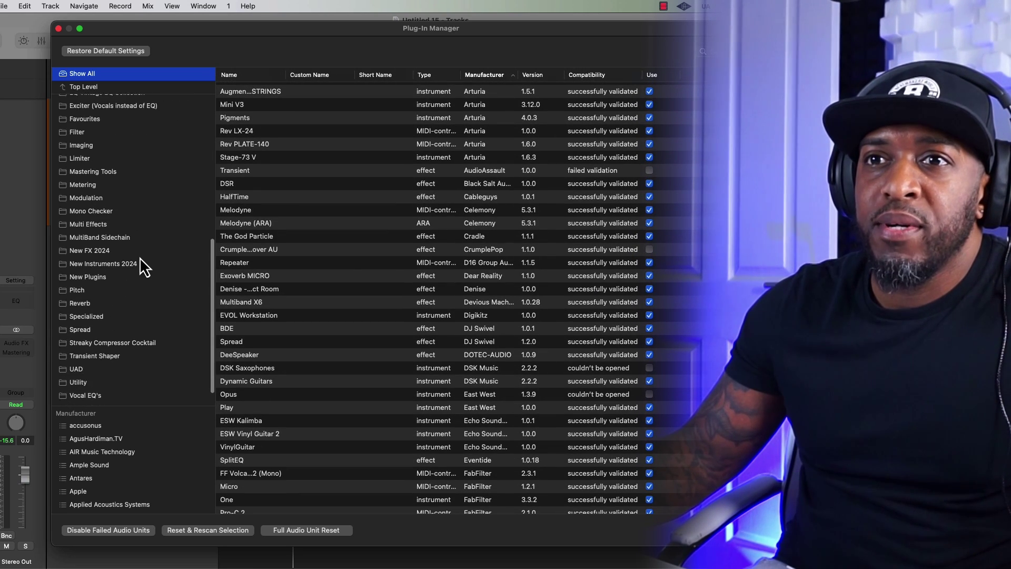
scroll(140, 258, "down", 3)
left_click(229, 206)
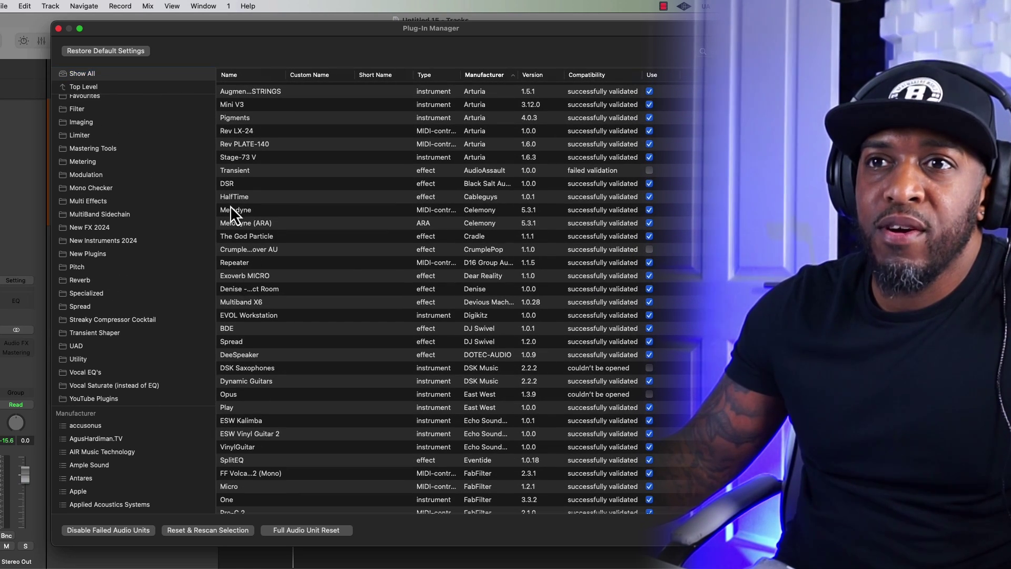
left_click_drag(100, 399, 101, 397)
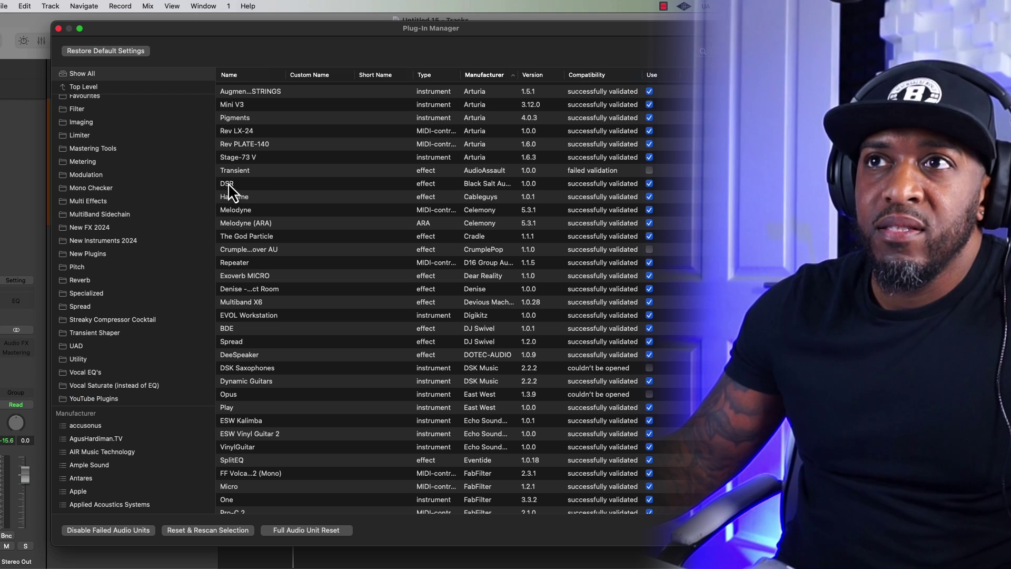
left_click_drag(228, 183, 106, 400)
Close the Plug-In Manager with Done and check DSR's new category in the effects list.
left_click(703, 529)
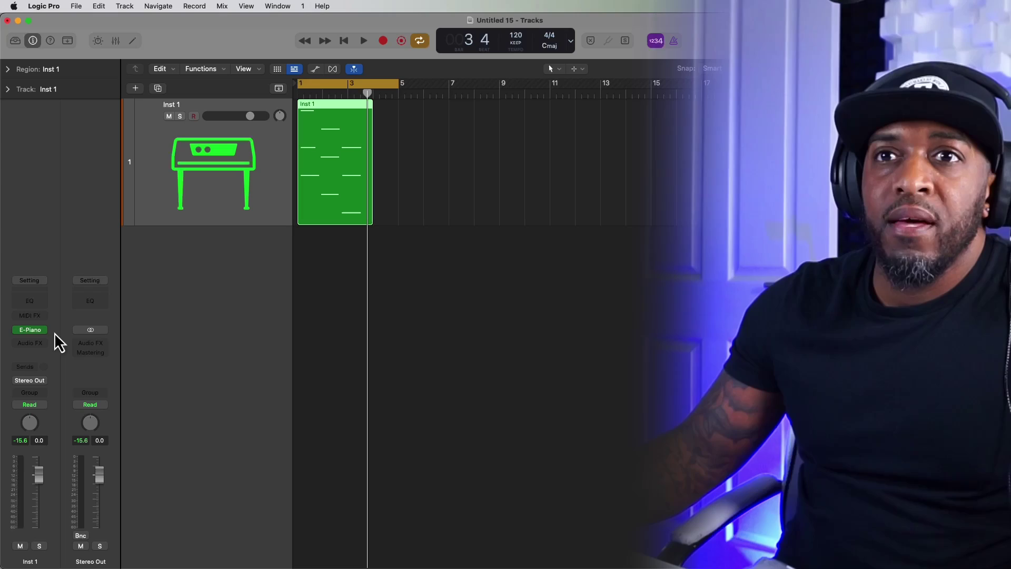
left_click(39, 346)
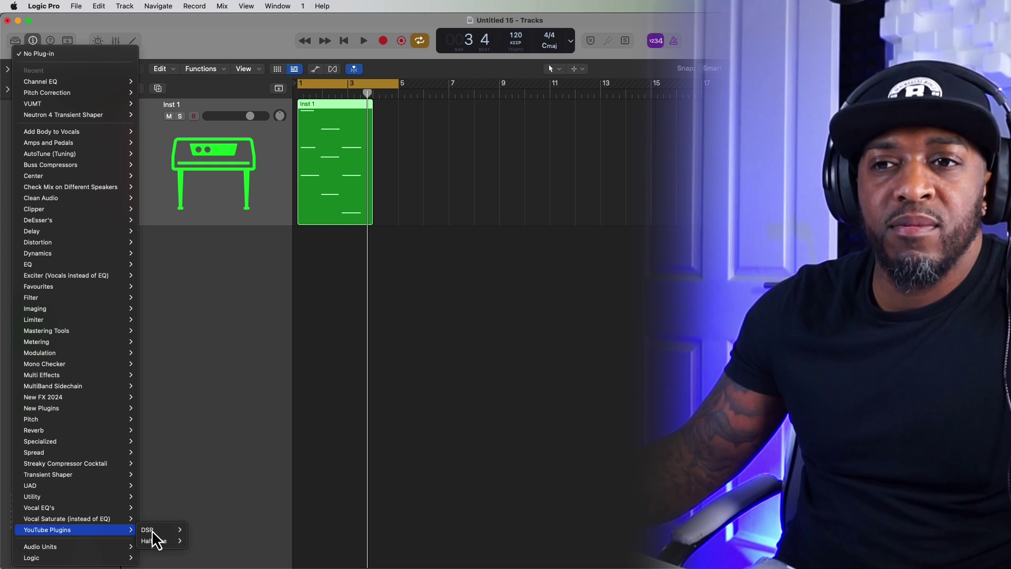
left_click(174, 530)
Insert a stereo EnVerb (Reverb > EnVerb > Stereo) on Inst 1's Audio FX slot.
left_click(36, 344)
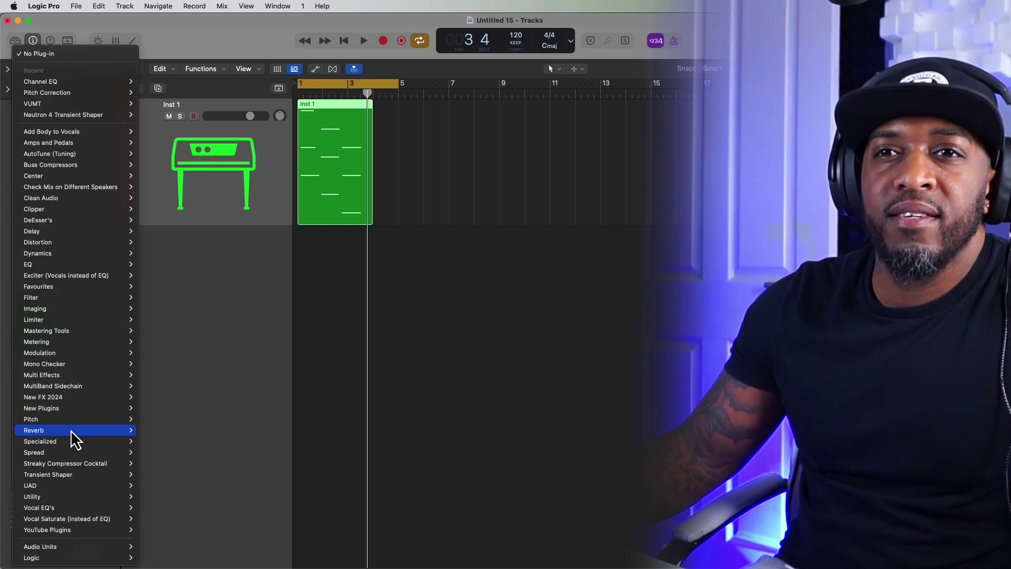
mouse_move(70, 430)
mouse_move(179, 438)
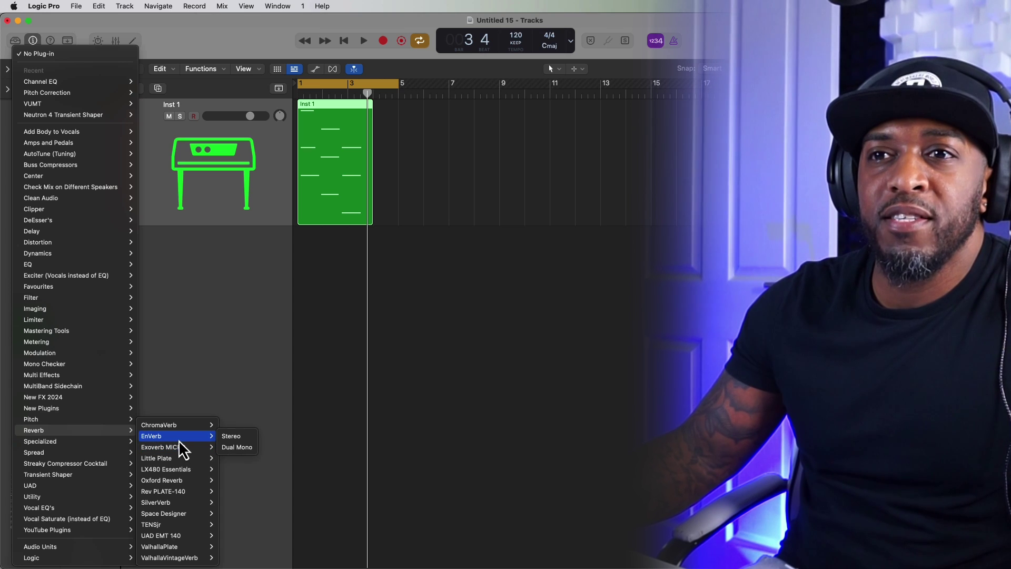
left_click(236, 438)
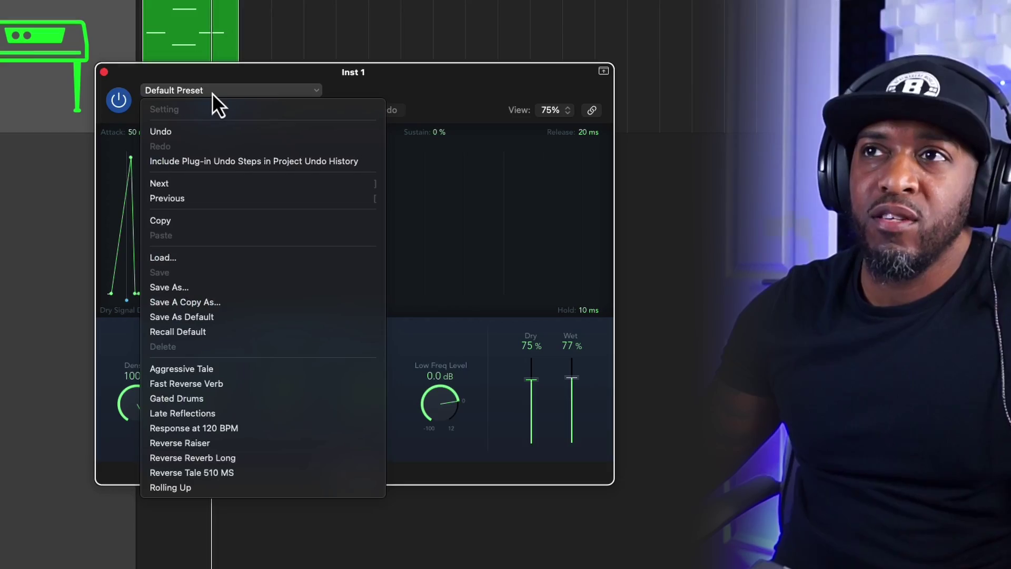
Step EnVerb presets from Aggressive Tale to Late Reflections and lower Wet to 24%.
left_click(191, 370)
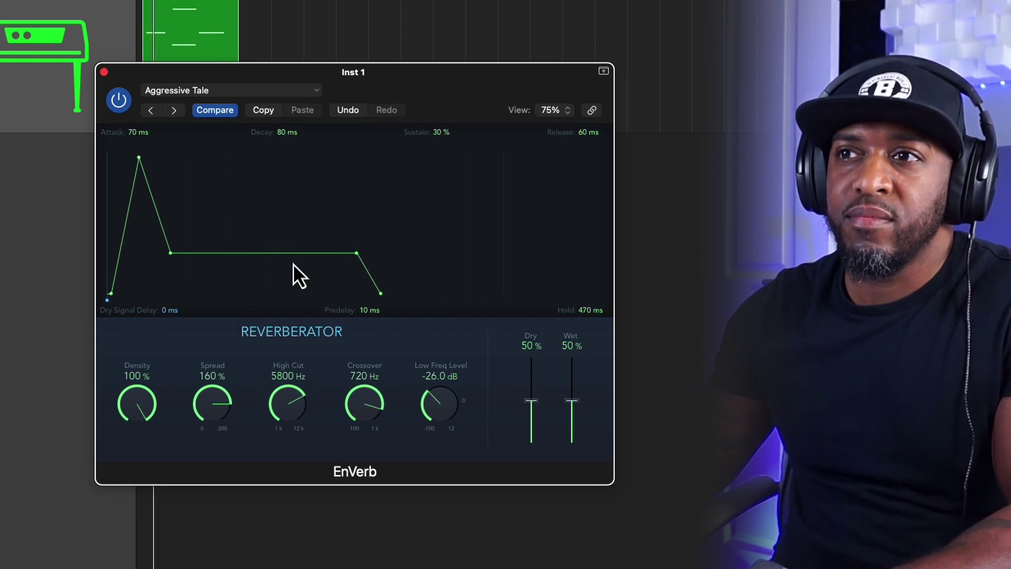
left_click(176, 113)
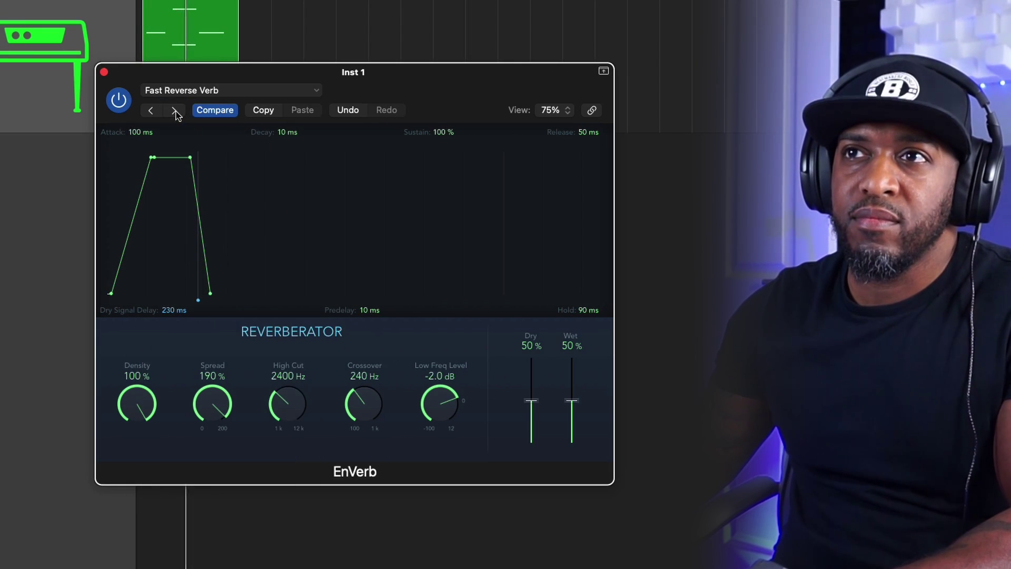
left_click(176, 112)
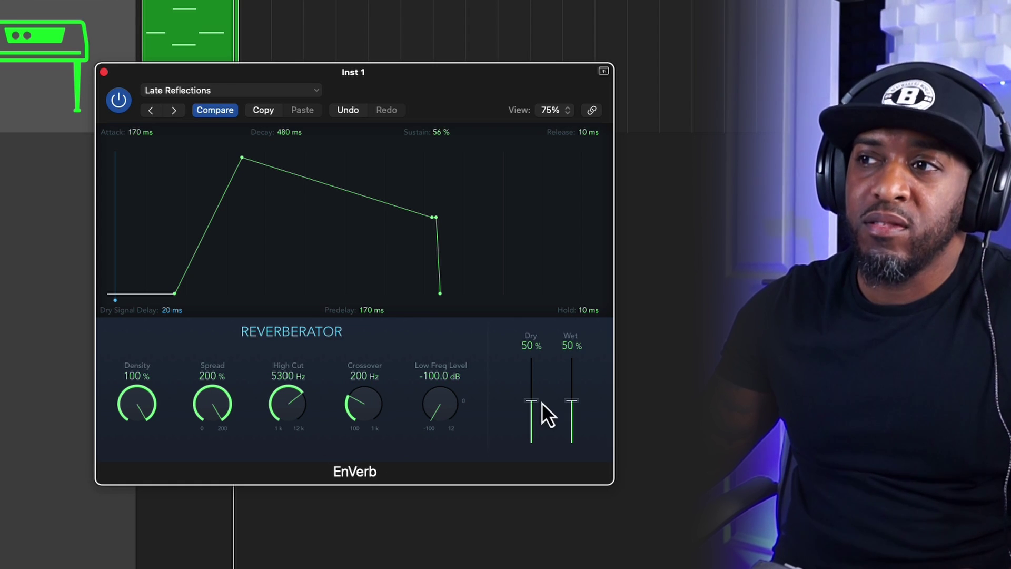
left_click_drag(570, 403, 570, 424)
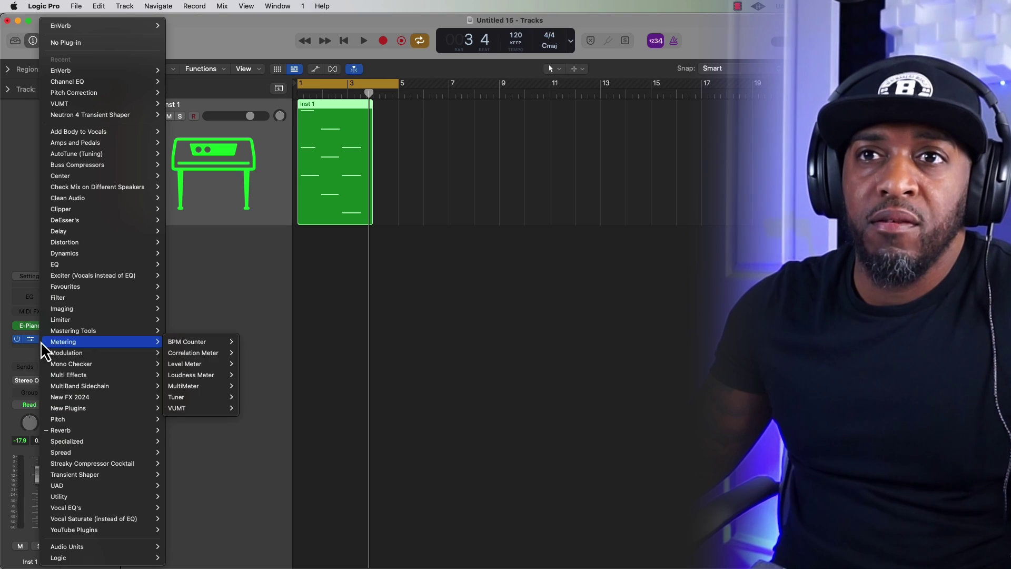
left_click(255, 368)
left_click(32, 340)
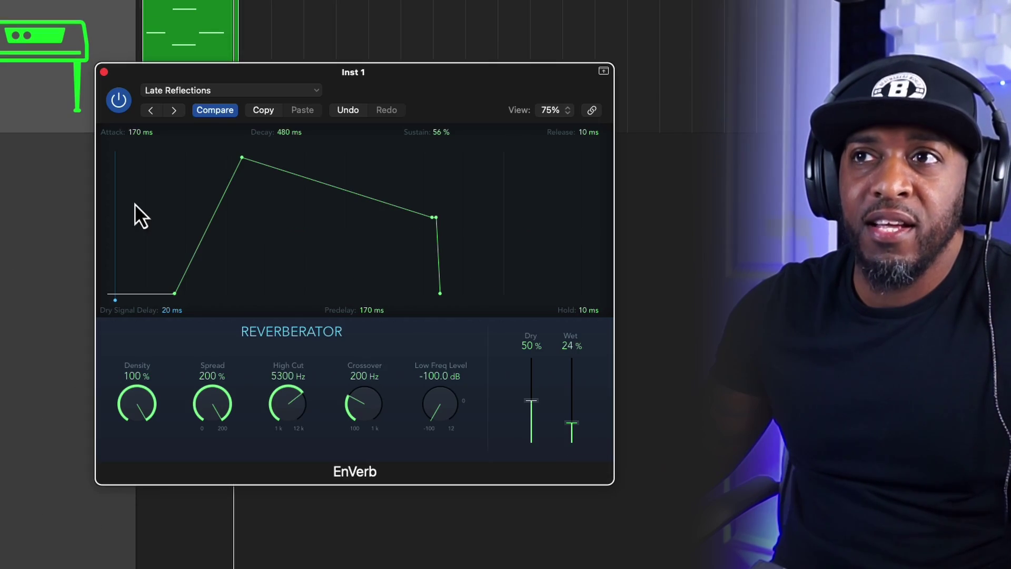
Save the current EnVerb settings as a preset named 'KC YouTube TEST'.
left_click(201, 92)
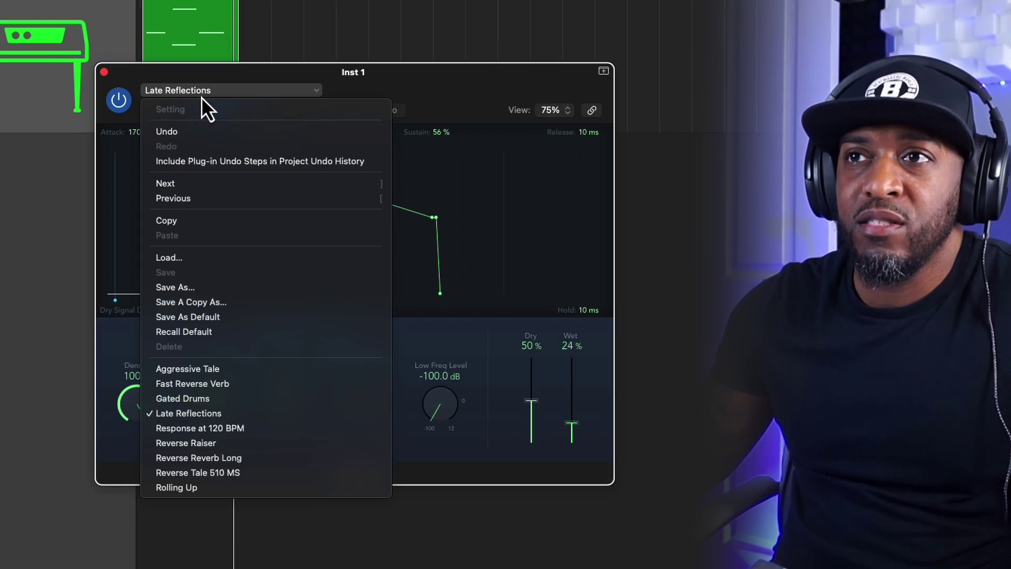
left_click(169, 285)
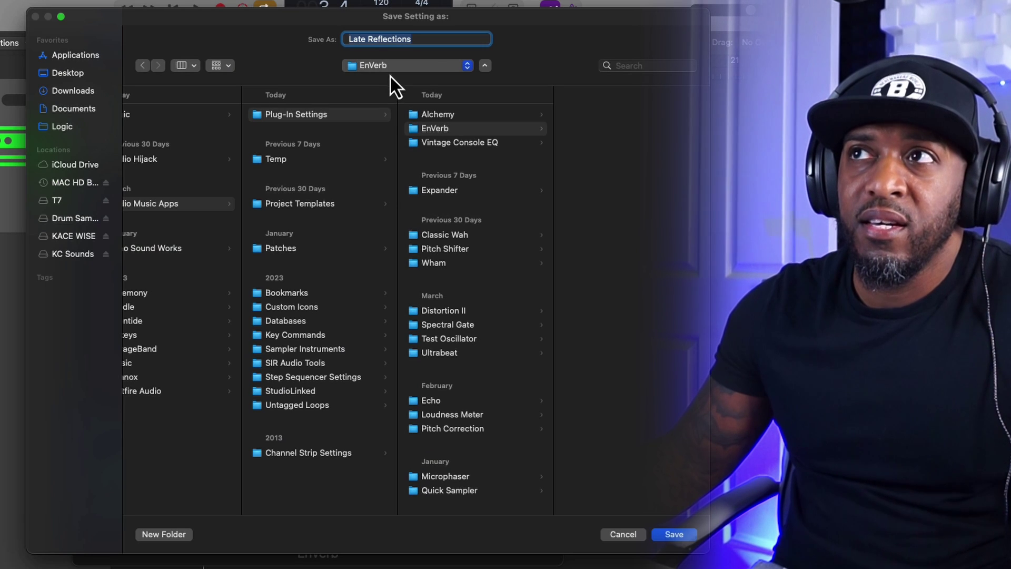
type("KC Y")
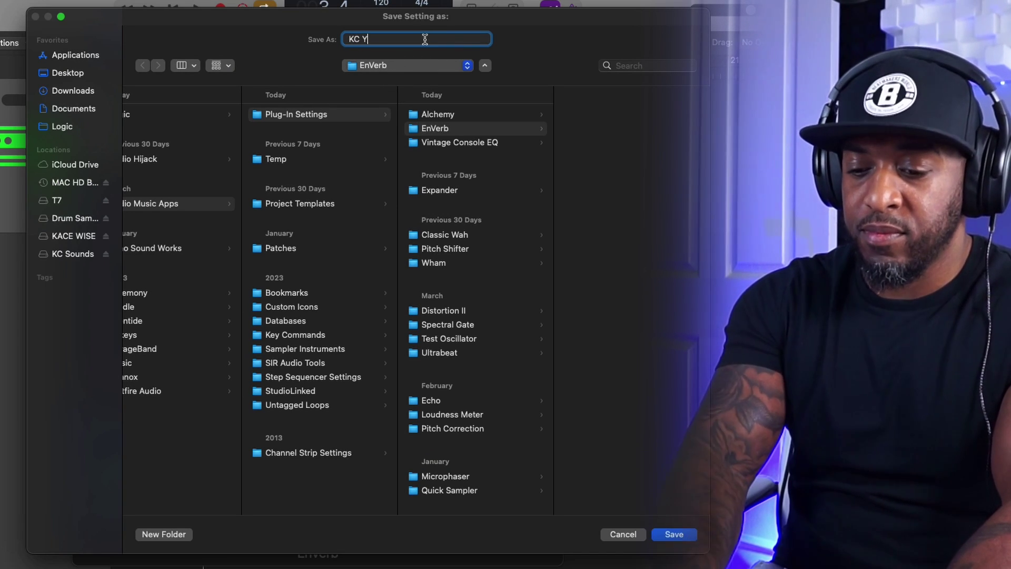
type("ouTube TEST")
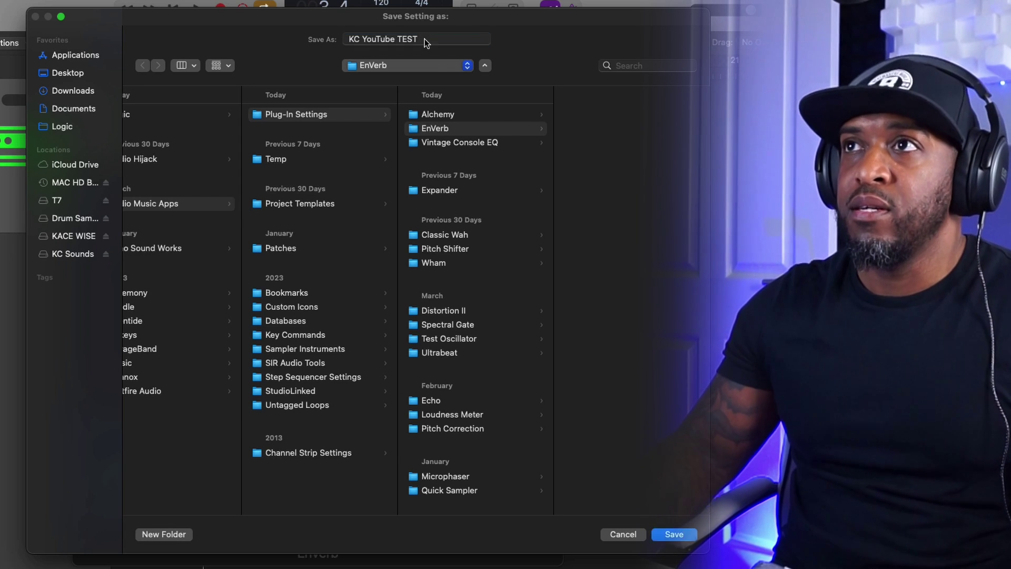
key("Return")
left_click_drag(362, 169, 413, 166)
Insert a stereo Channel EQ (EQ > Channel EQ > Stereo) on the next Inst 1 Audio FX slot.
left_click(132, 173)
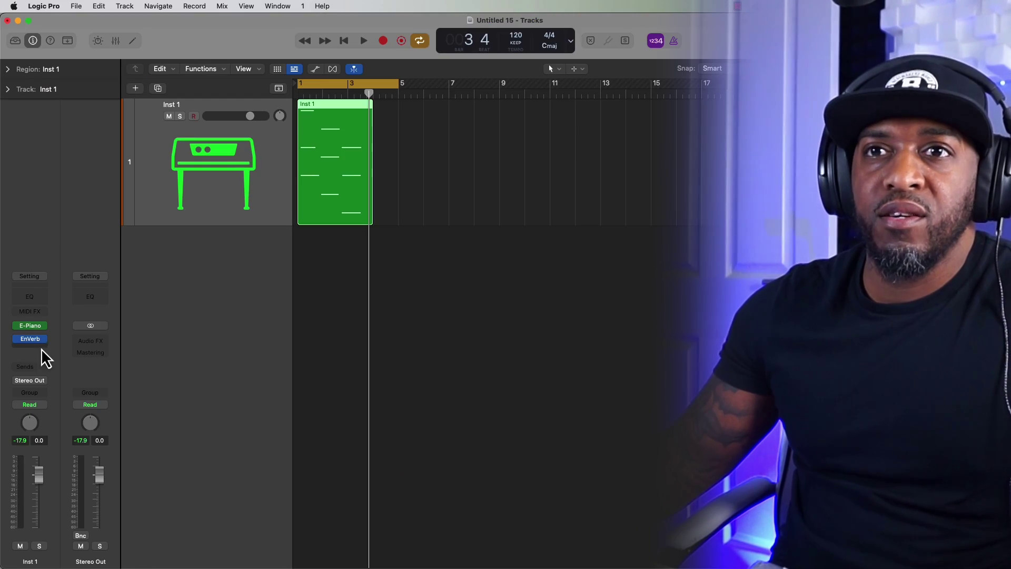
left_click(42, 354)
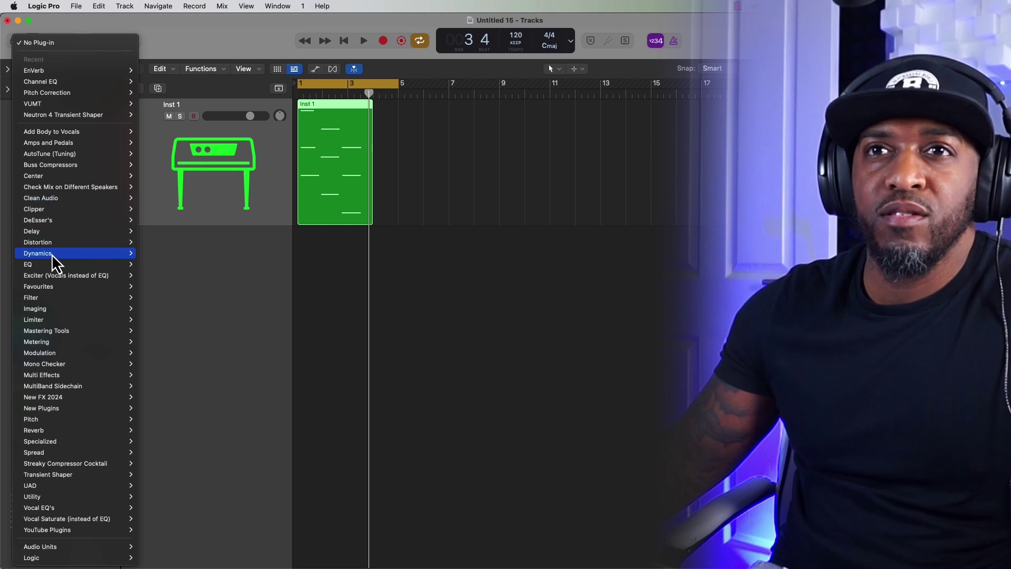
mouse_move(58, 266)
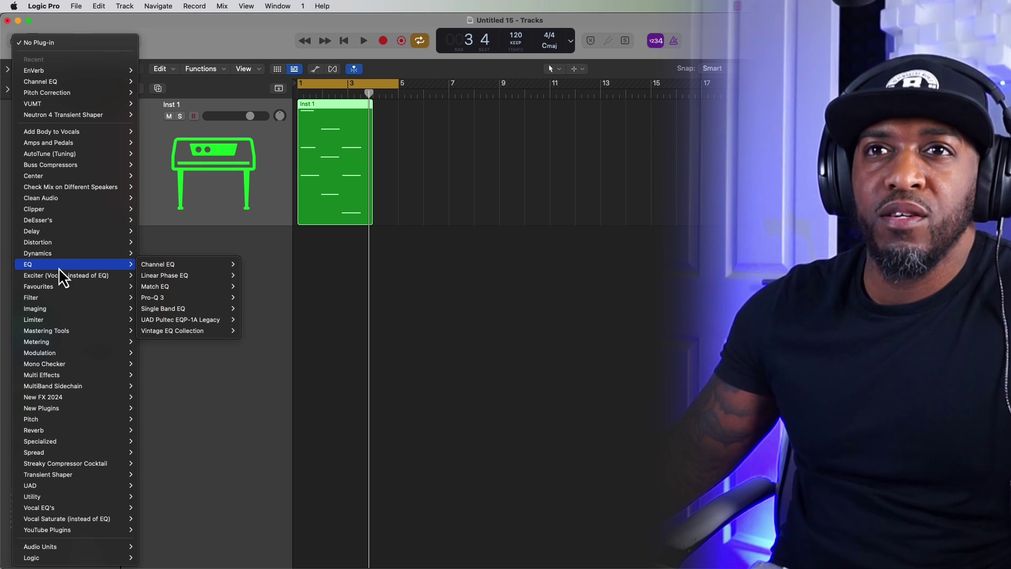
mouse_move(216, 267)
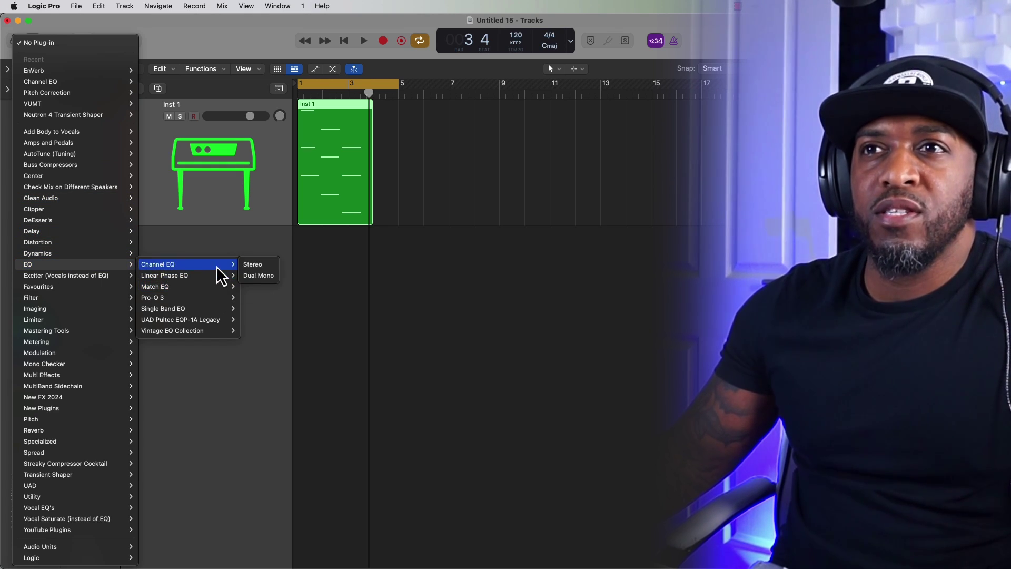
left_click(247, 264)
Load the 07 EQ Tools > Phone Filter Wide Band preset on the Channel EQ.
left_click(346, 56)
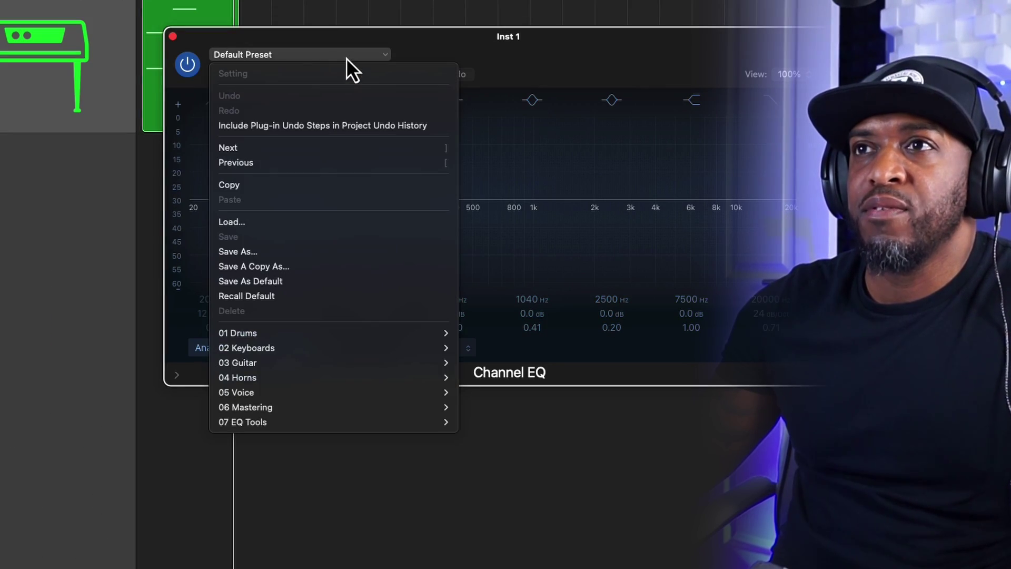
left_click(338, 63)
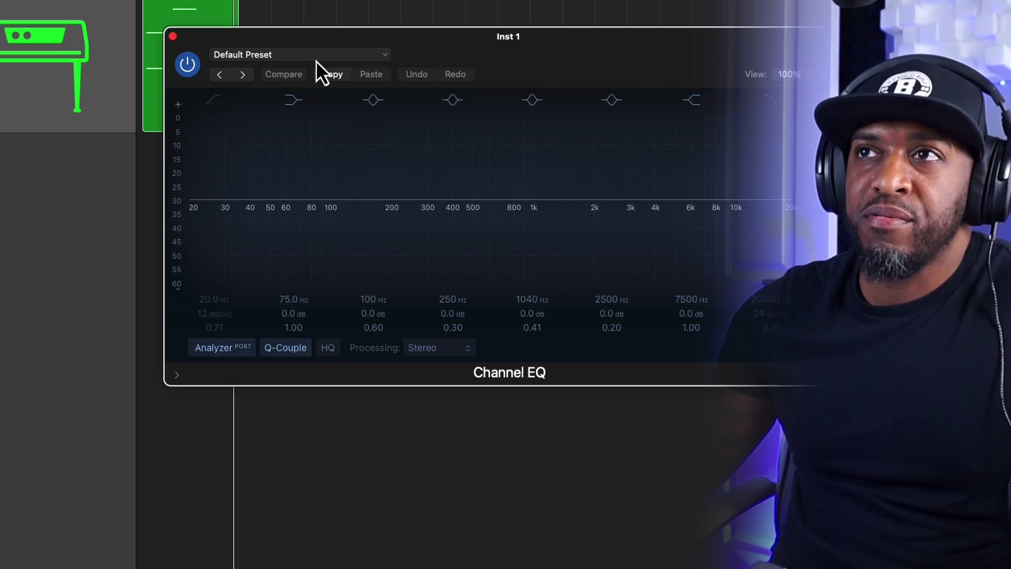
left_click(317, 59)
mouse_move(378, 337)
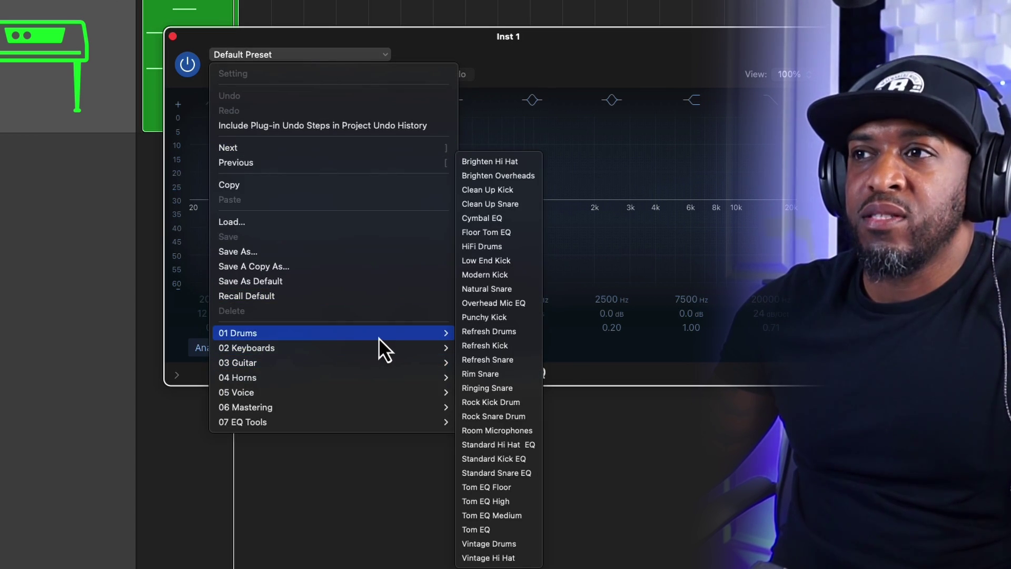
mouse_move(389, 370)
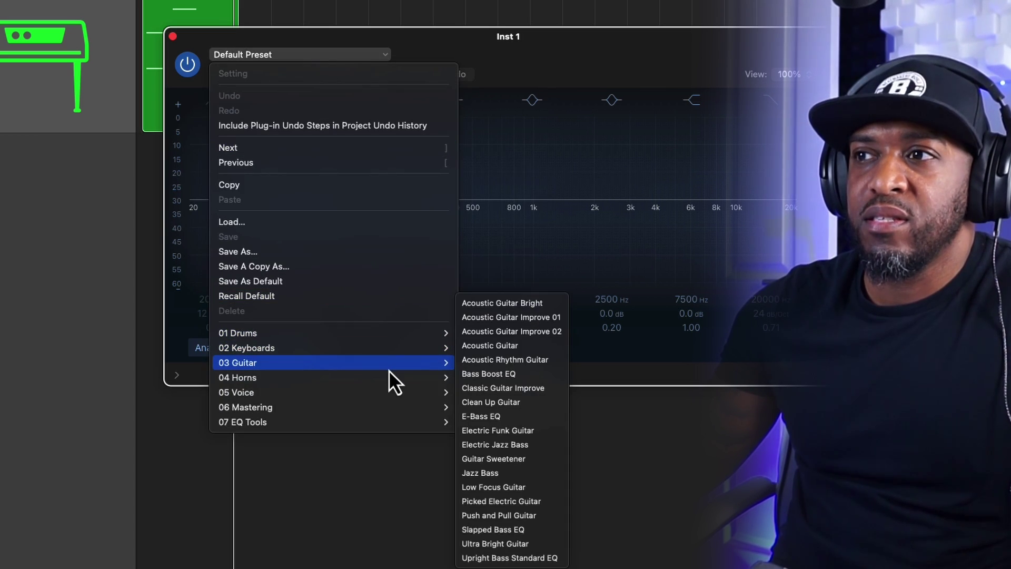
mouse_move(390, 403)
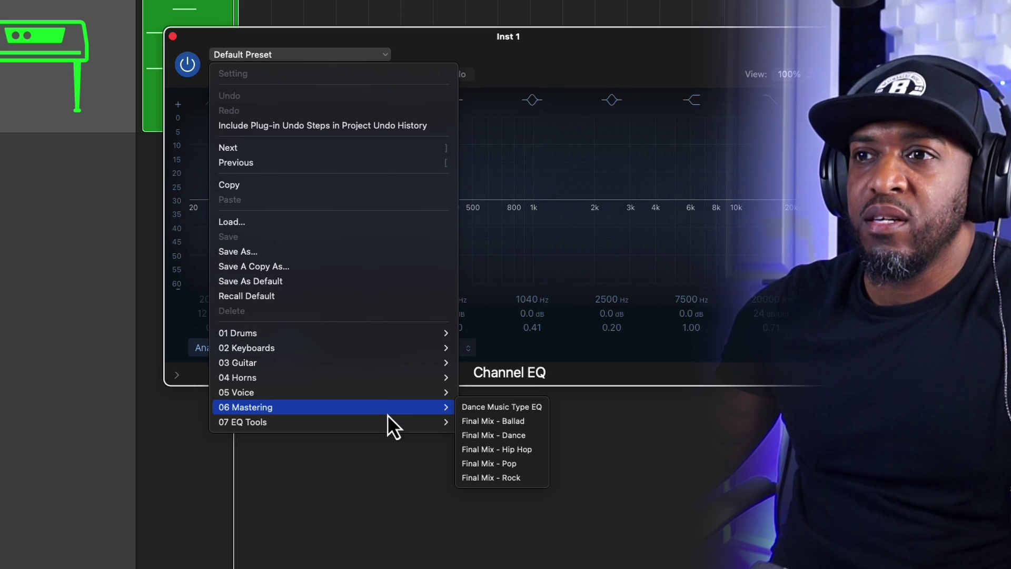
mouse_move(387, 422)
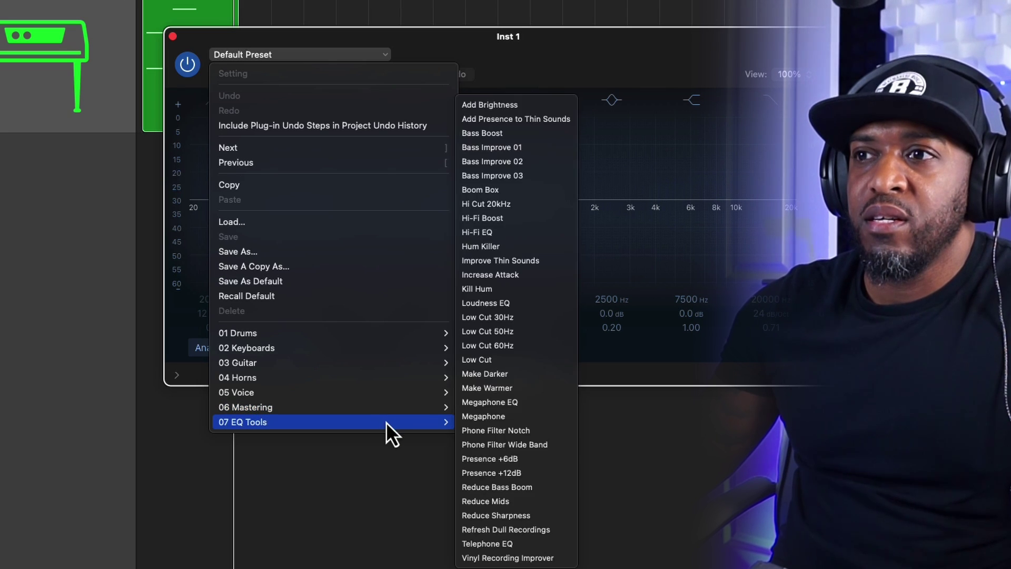
left_click(506, 445)
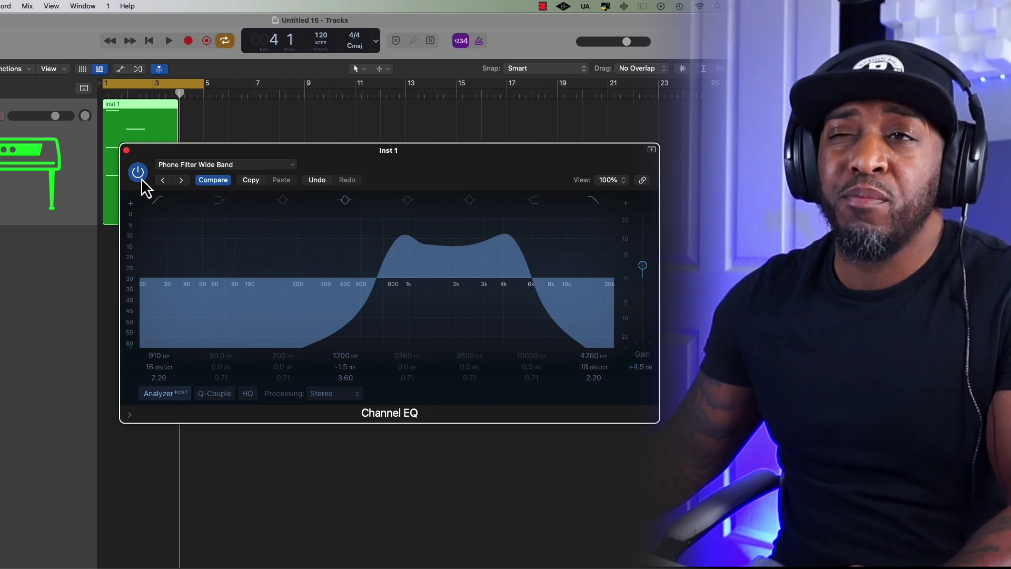
Bypass the Phone Filter Channel EQ, turn it back on, and play the piano region.
left_click(140, 177)
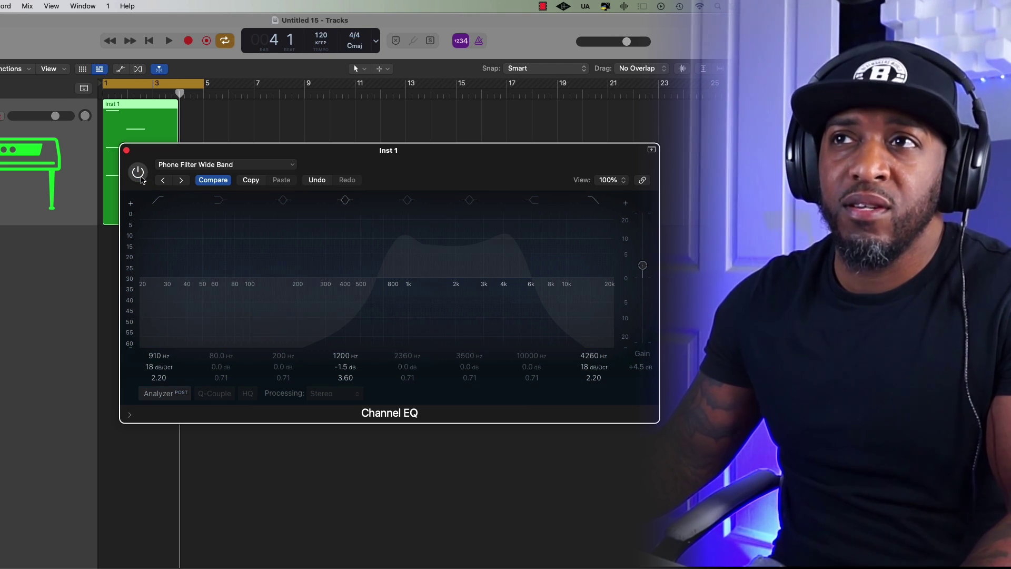
left_click(139, 174)
key("space")
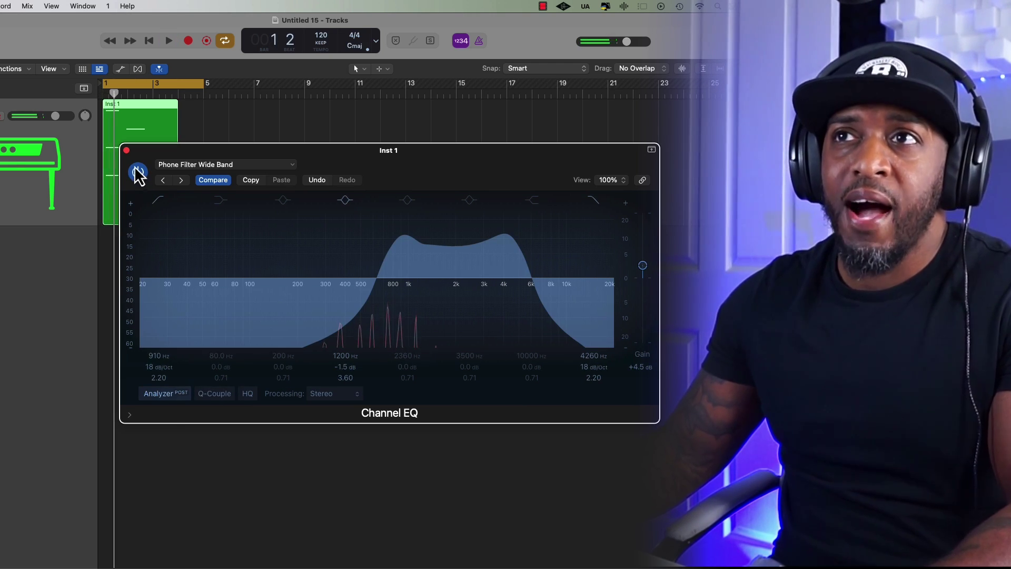